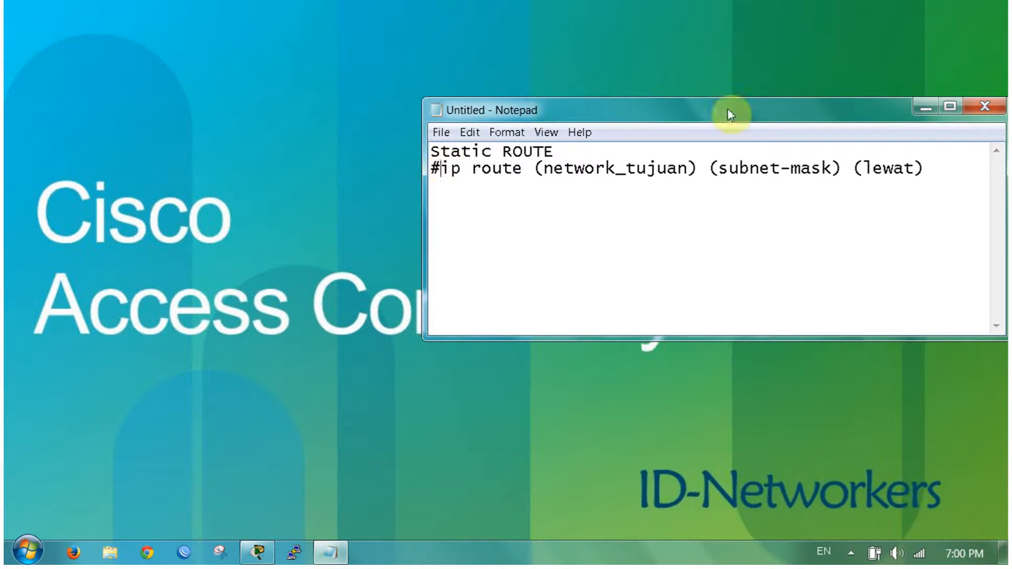
Step: Highlight the (lewat) next-hop placeholder in the 'ip route' template line of the note
{"action": "left_click", "coordinate": [958, 185]}
{"action": "left_click_drag", "start_coordinate": [898, 174], "coordinate": [853, 176]}
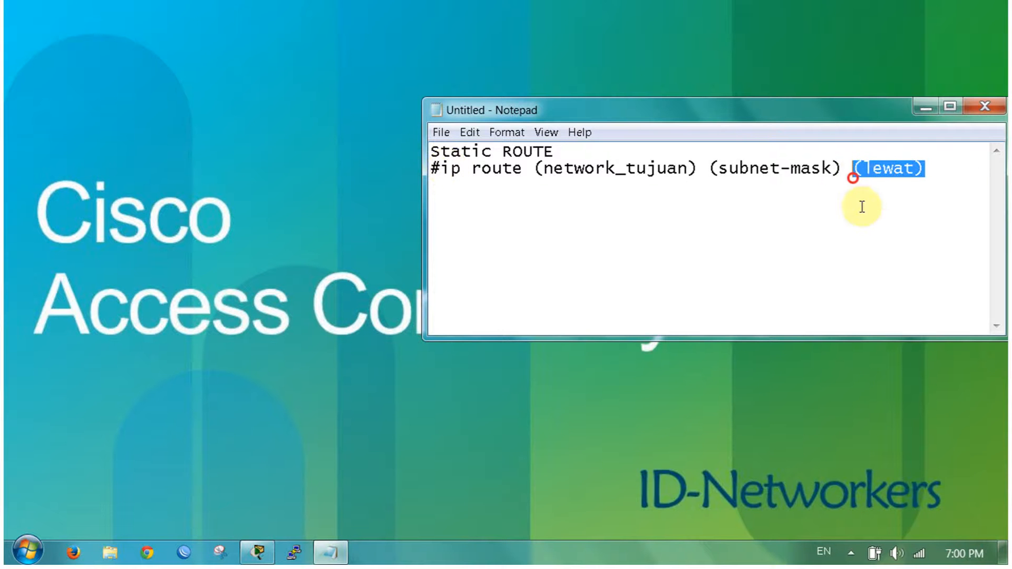
{"action": "left_click", "coordinate": [864, 215]}
{"action": "left_click", "coordinate": [184, 253]}
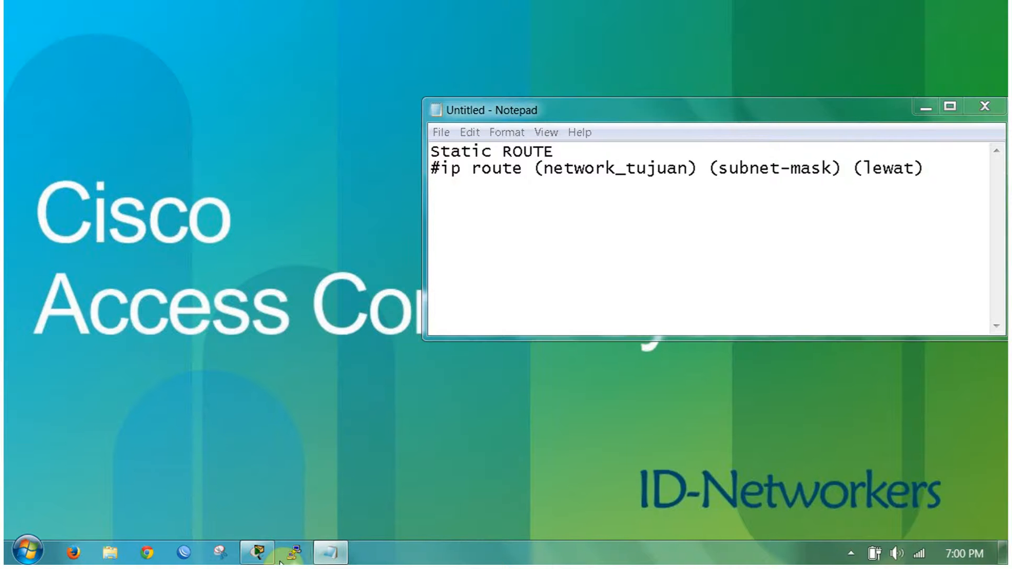
Step: Bring up the three-router topology and close the ACEH and LAMPUNG device windows
{"action": "left_click", "coordinate": [261, 553]}
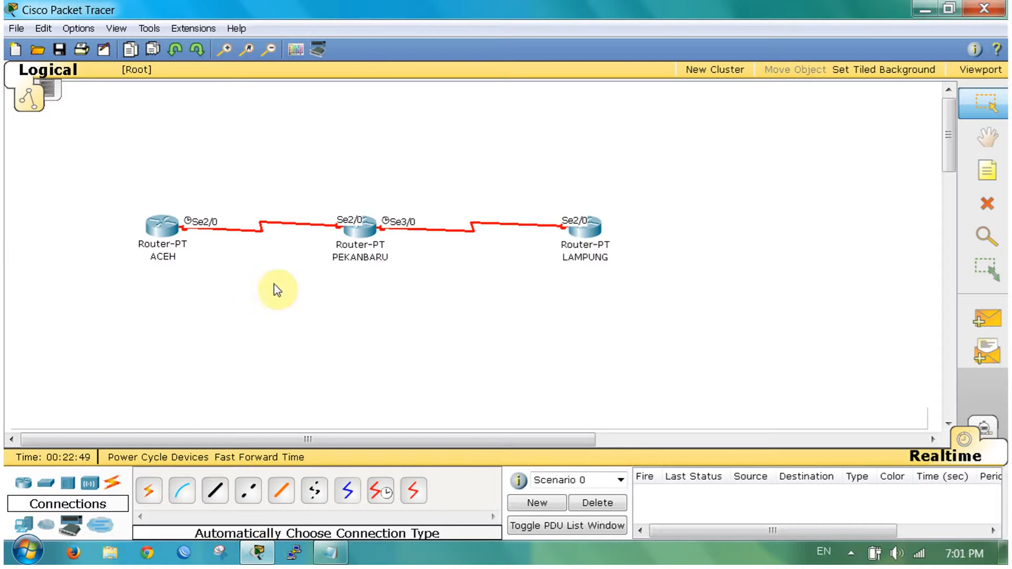
{"action": "left_click", "coordinate": [248, 304]}
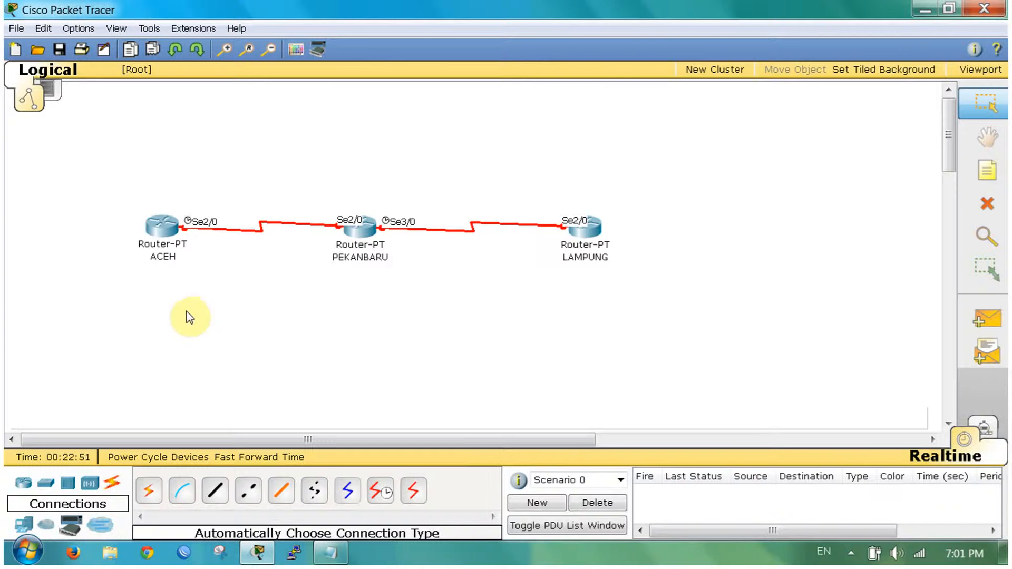
{"action": "left_click", "coordinate": [188, 297]}
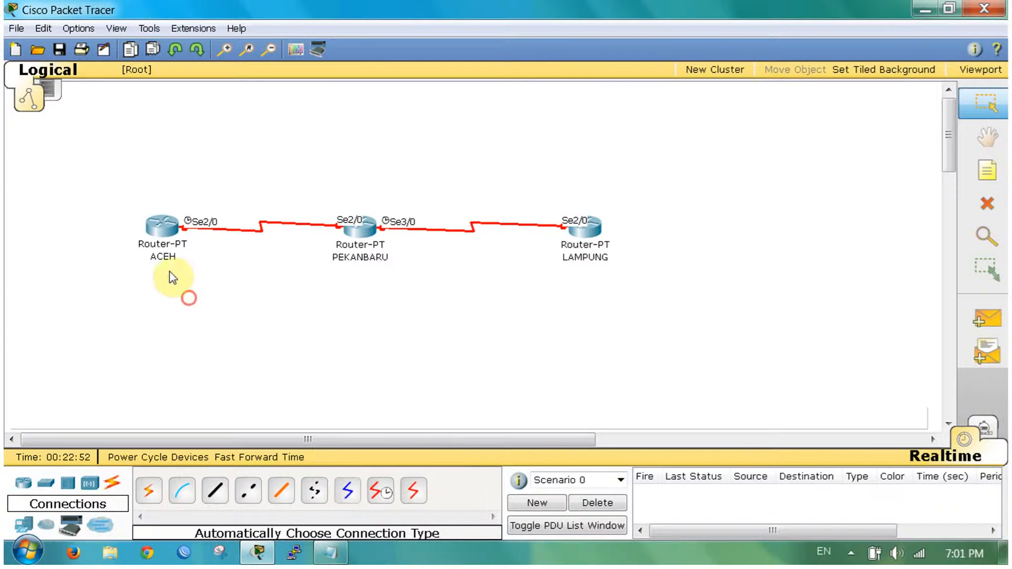
{"action": "left_click", "coordinate": [162, 228]}
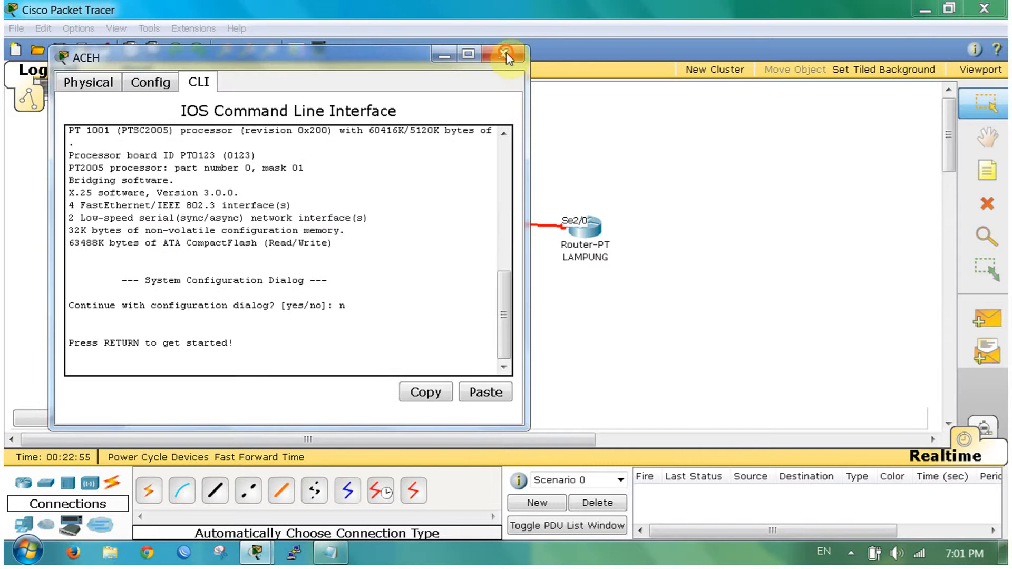
{"action": "left_click", "coordinate": [508, 53]}
{"action": "left_click", "coordinate": [585, 213]}
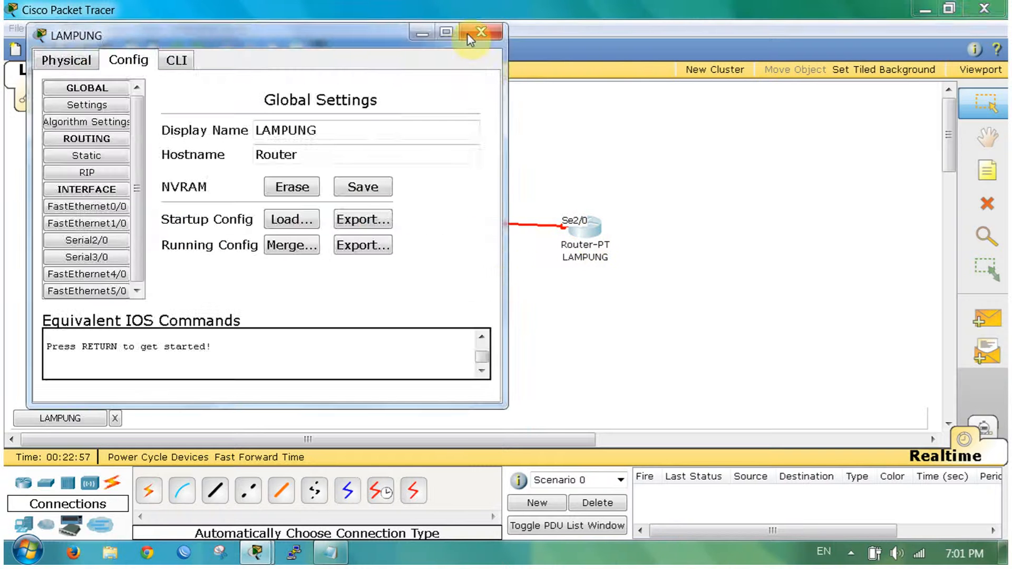
{"action": "left_click", "coordinate": [481, 32]}
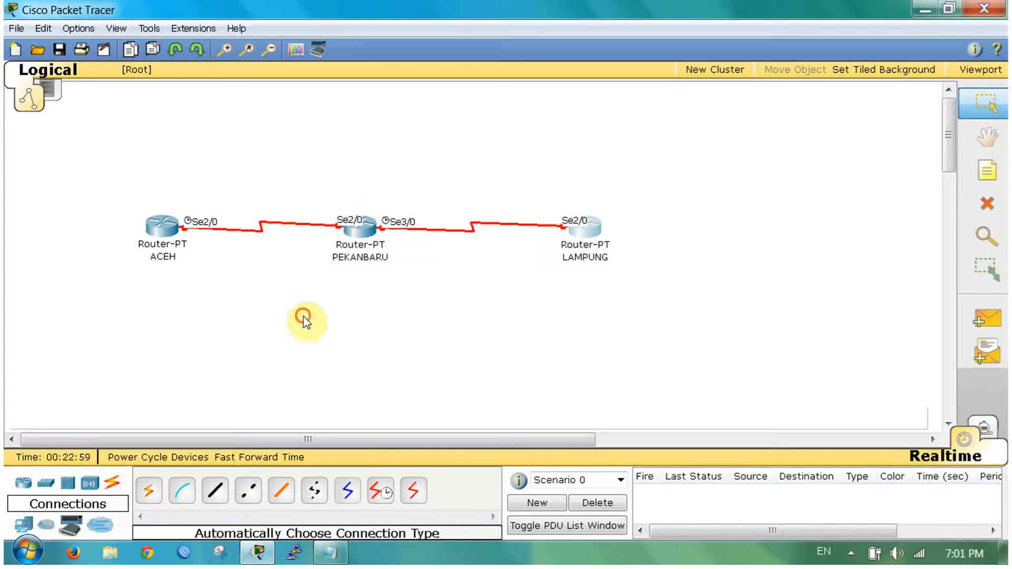
Step: Drop a test 1841 router below PEKANBARU, then remove Router9 with the Delete tool
{"action": "left_click_drag", "start_coordinate": [23, 483], "coordinate": [364, 342]}
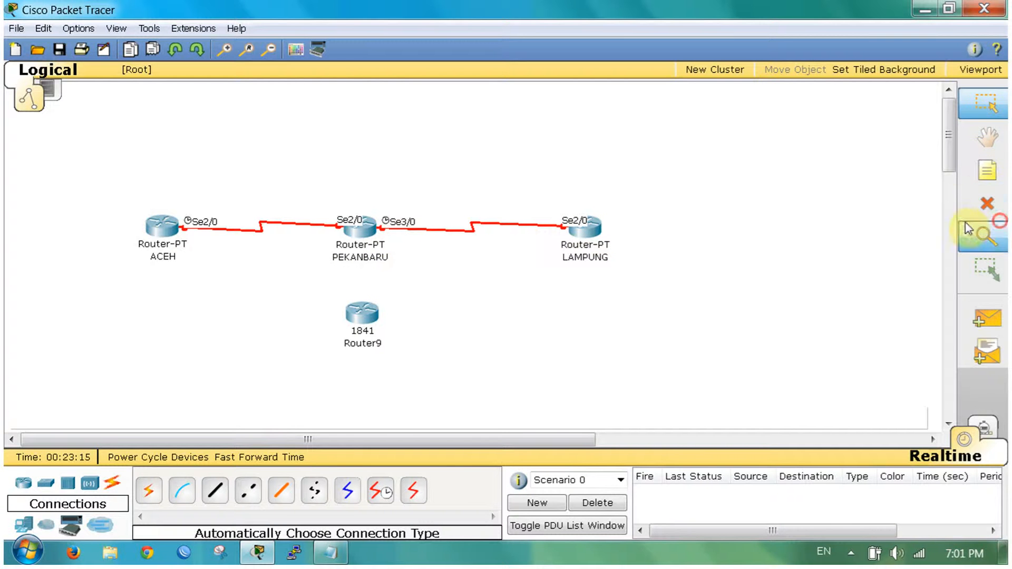
{"action": "left_click", "coordinate": [987, 204]}
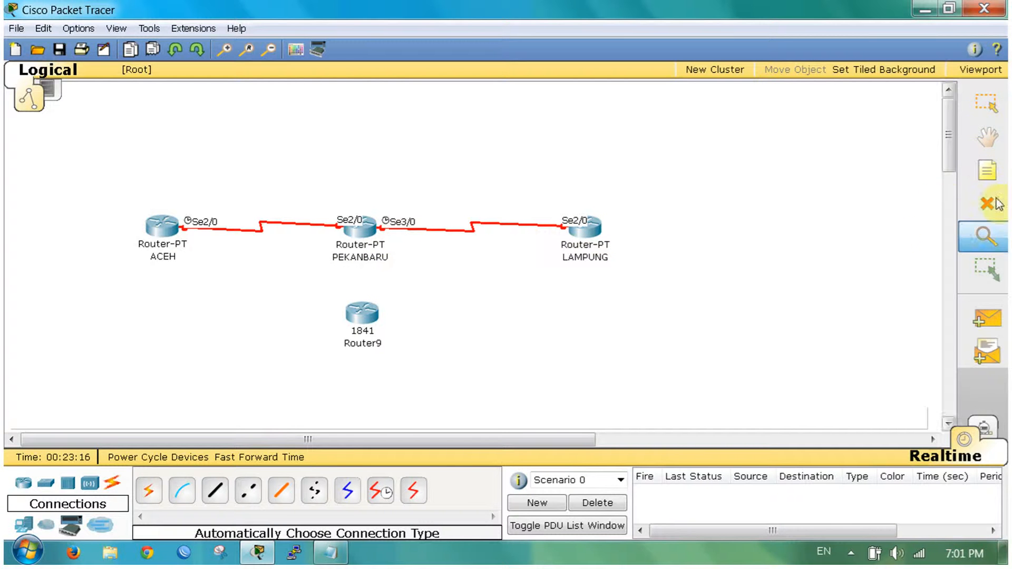
{"action": "left_click", "coordinate": [364, 315]}
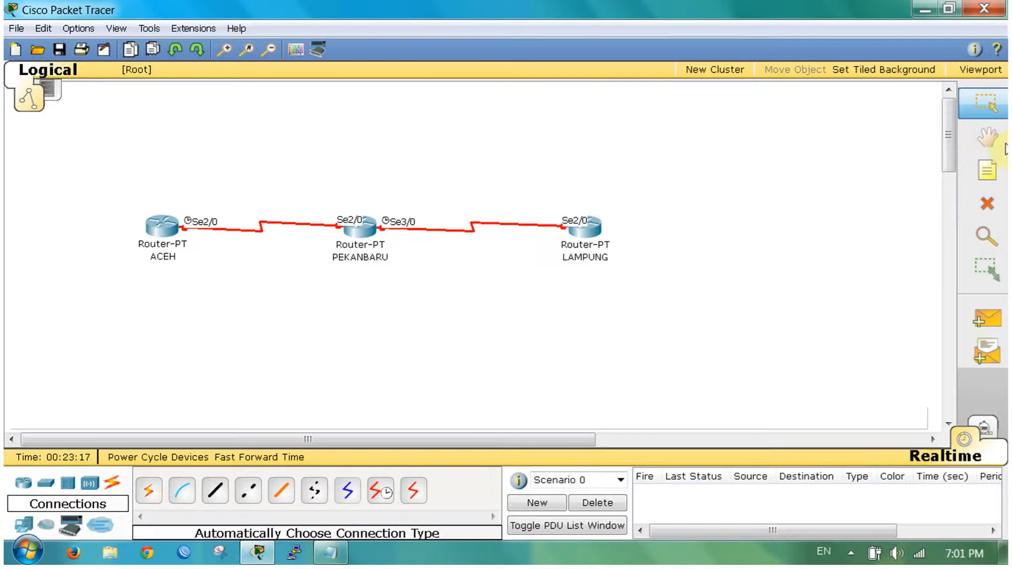
{"action": "left_click", "coordinate": [155, 232]}
Step: In the CLI, enter en and conf t, then set hostname ACEH
{"action": "left_click", "coordinate": [469, 385]}
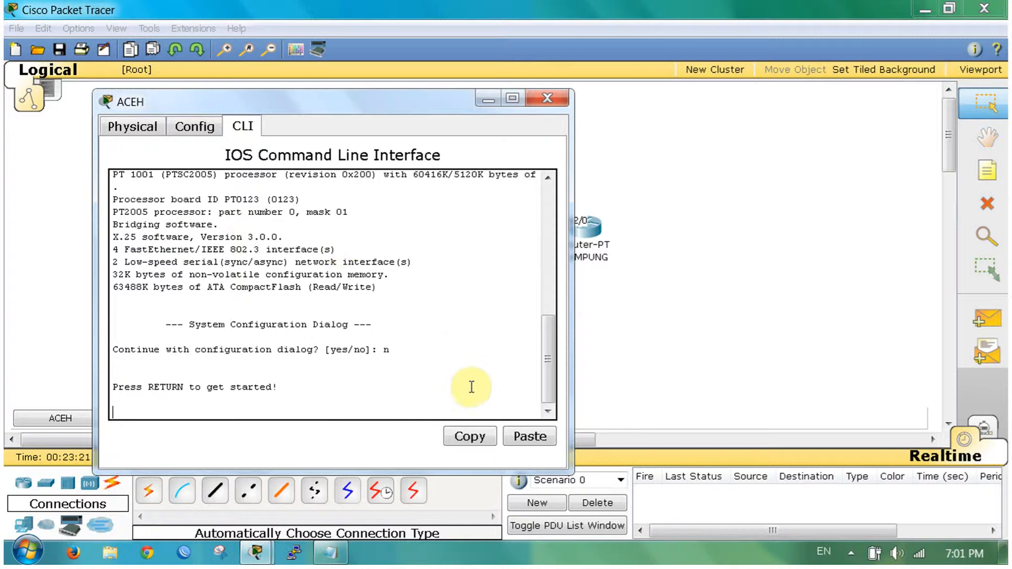
{"action": "key", "text": "Return"}
{"action": "type", "text": "en"}
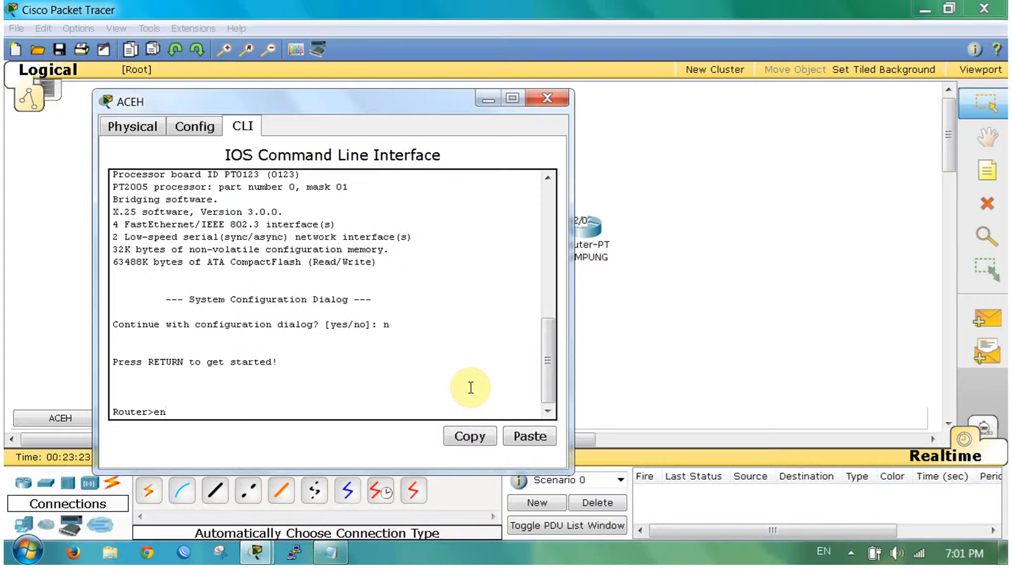
{"action": "key", "text": "Return"}
{"action": "type", "text": "conf"}
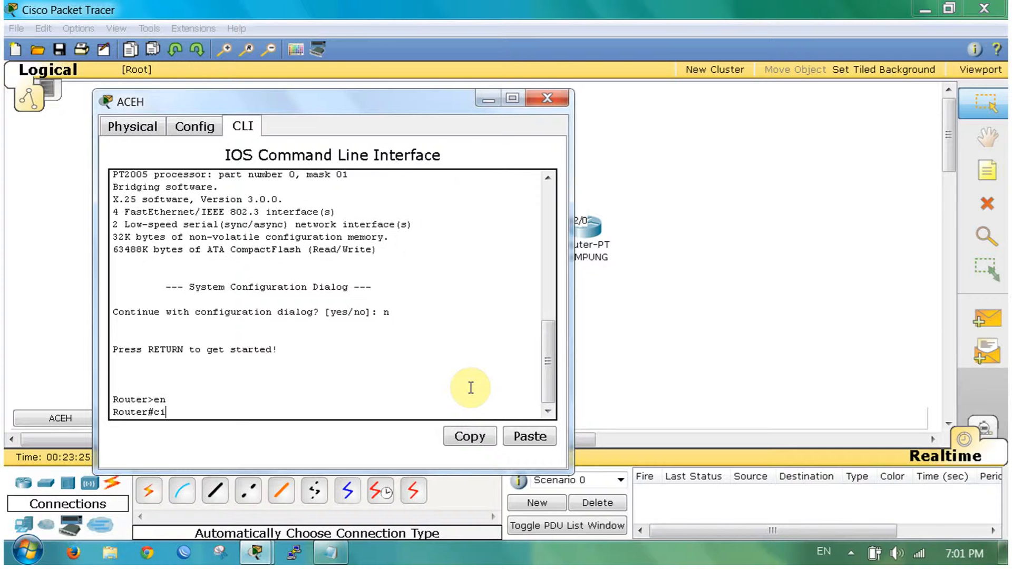
{"action": "type", "text": " t"}
{"action": "key", "text": "Return"}
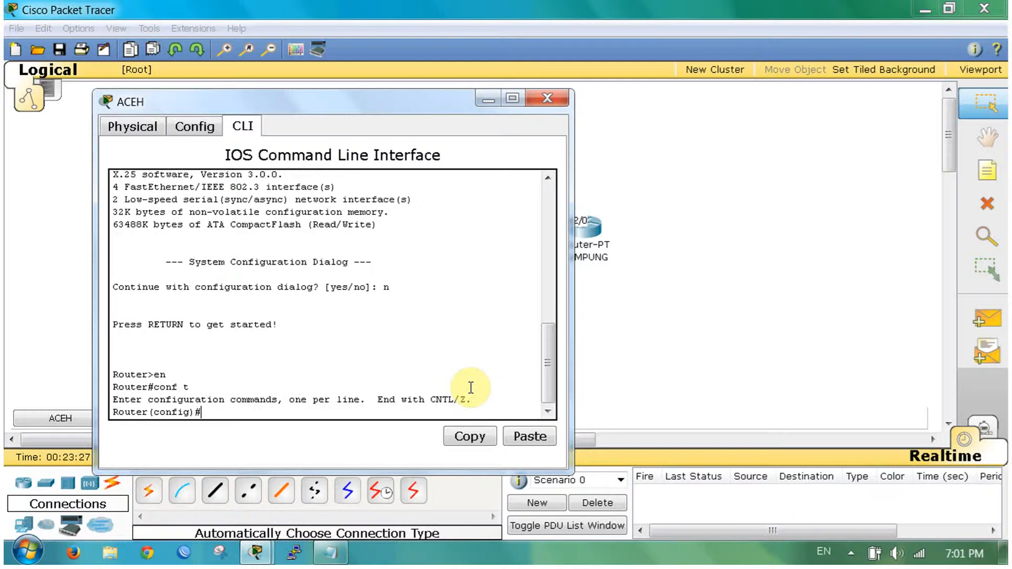
{"action": "type", "text": "hostname ACEH"}
{"action": "key", "text": "Return"}
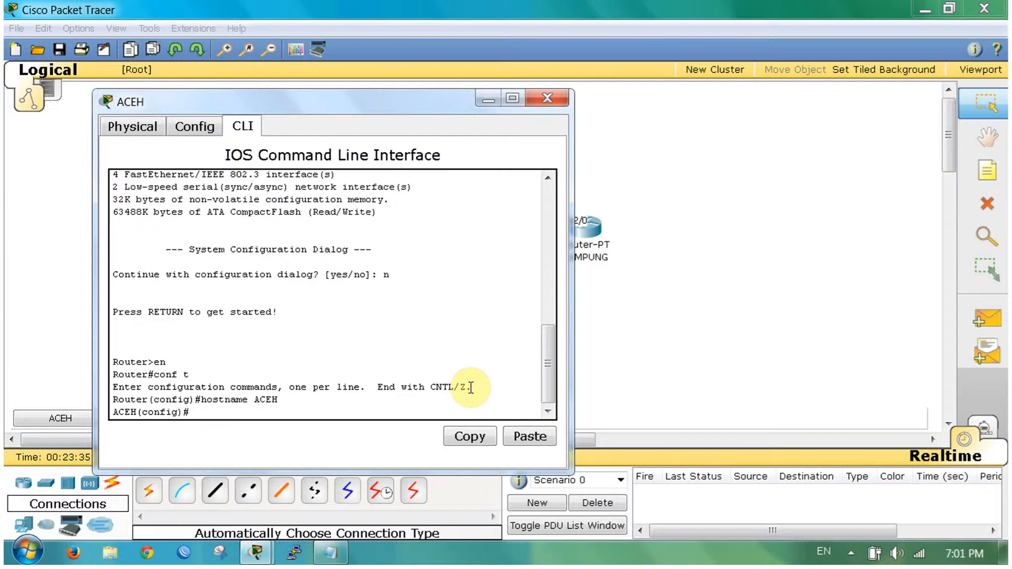
Step: Enter line vty 0 4 and type login local
{"action": "type", "text": "line vty 04"}
{"action": "key", "text": "BackSpace"}
{"action": "type", "text": "4"}
{"action": "key", "text": "Return"}
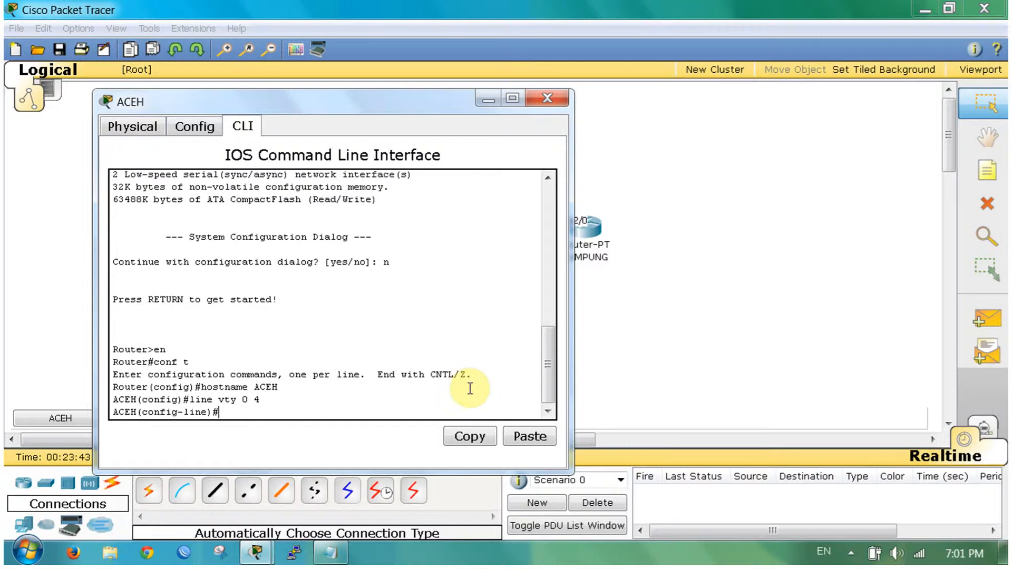
{"action": "type", "text": "login local"}
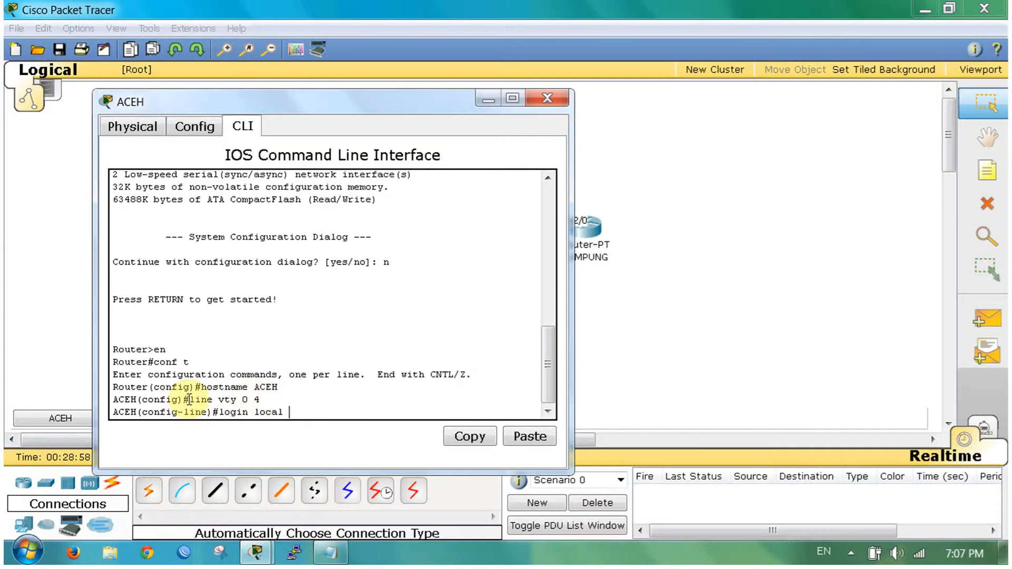
{"action": "mouse_move", "coordinate": [190, 399]}
{"action": "left_mouse_down"}
{"action": "mouse_move", "coordinate": [274, 399]}
{"action": "mouse_move", "coordinate": [187, 399]}
{"action": "left_mouse_up"}
{"action": "left_click", "coordinate": [266, 399]}
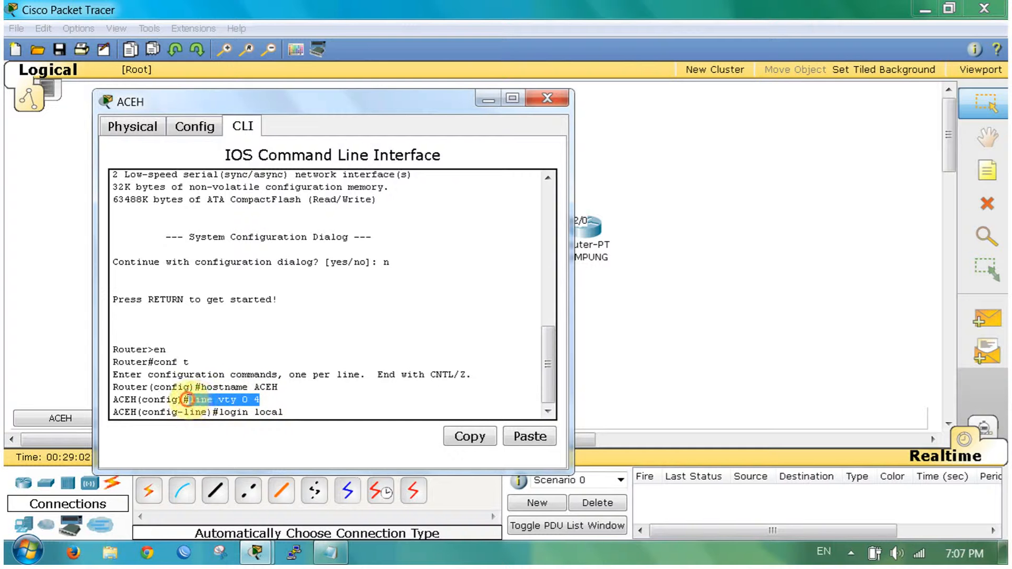
{"action": "left_click", "coordinate": [298, 412]}
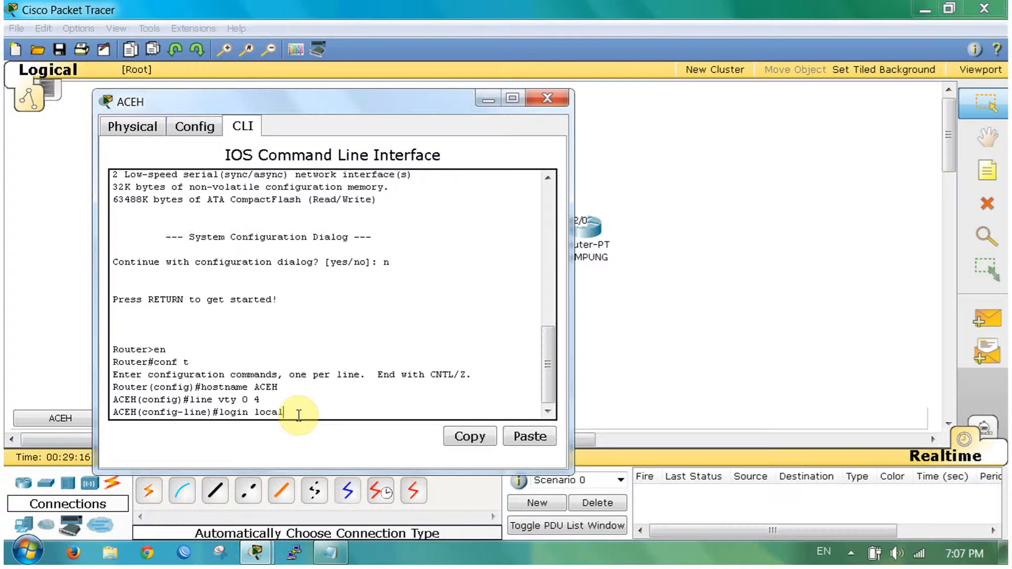
Step: Apply login local and create a local username with its password on ACEH
{"action": "key", "text": "Return"}
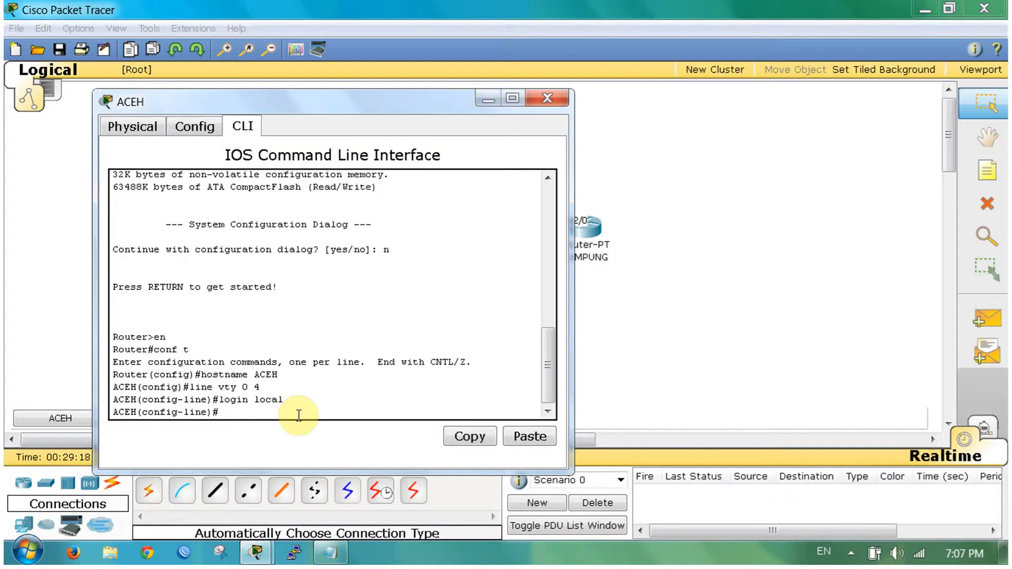
{"action": "type", "text": "username cisco passwo"}
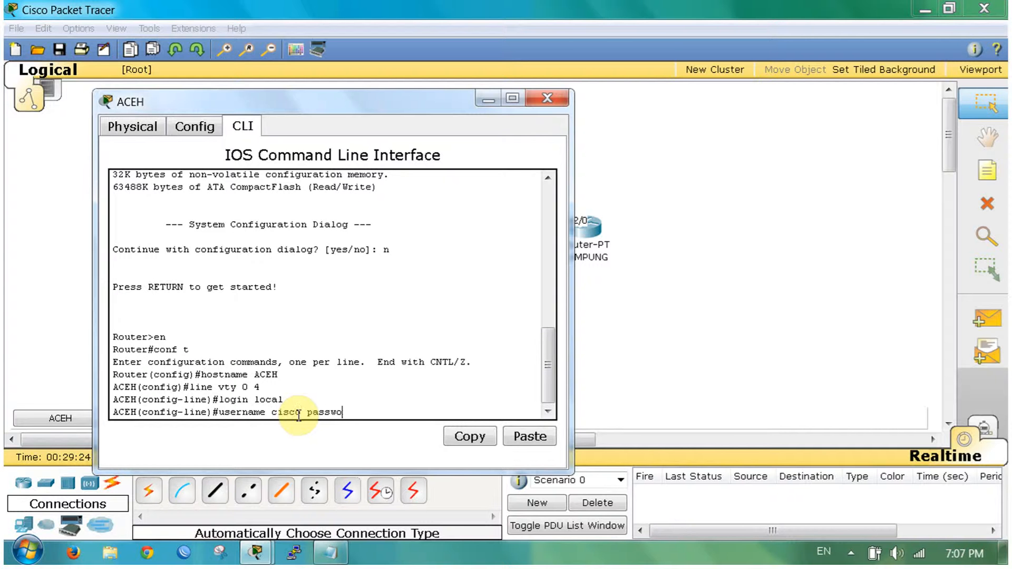
{"action": "type", "text": "rd cisco"}
{"action": "key", "text": "Return"}
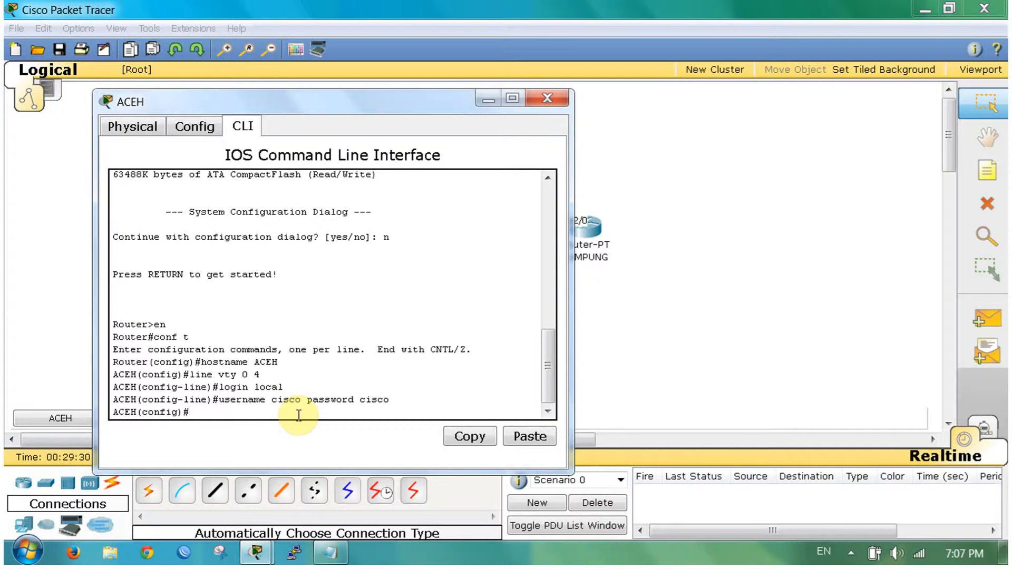
Step: Set the enable secret password on ACEH and start typing the int command
{"action": "type", "text": "enable secret cisco"}
{"action": "key", "text": "Return"}
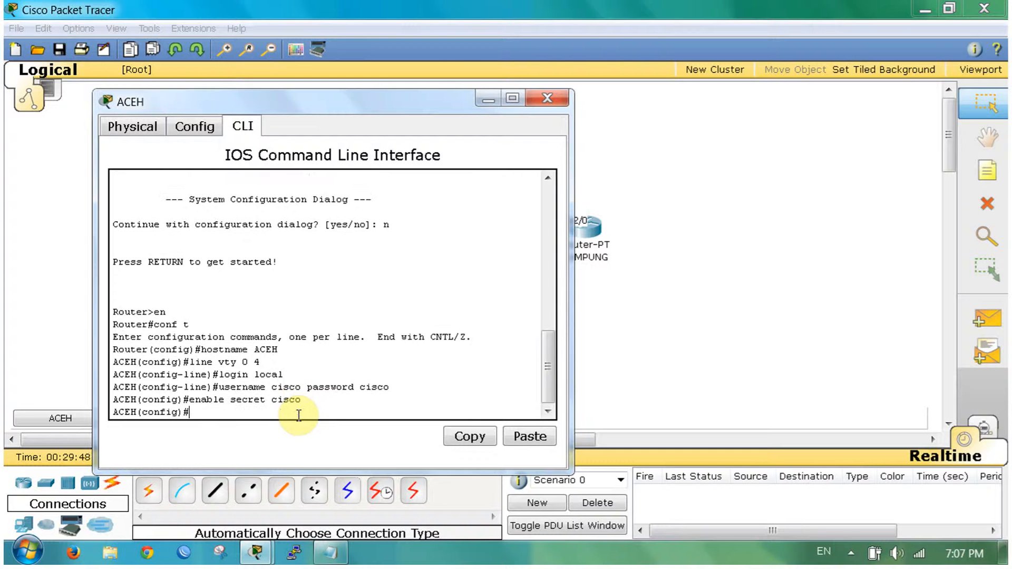
{"action": "type", "text": "int"}
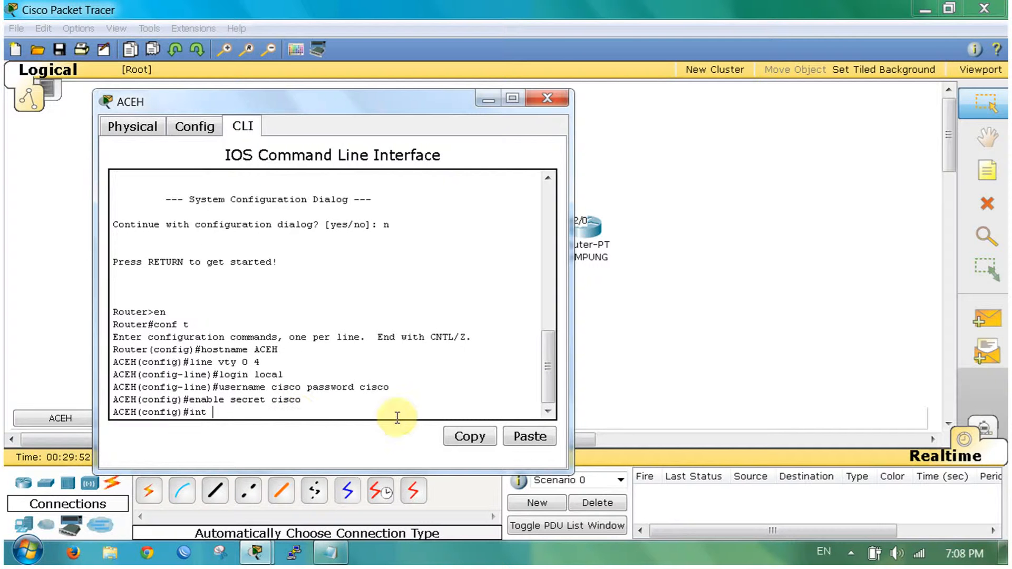
{"action": "left_click", "coordinate": [73, 285]}
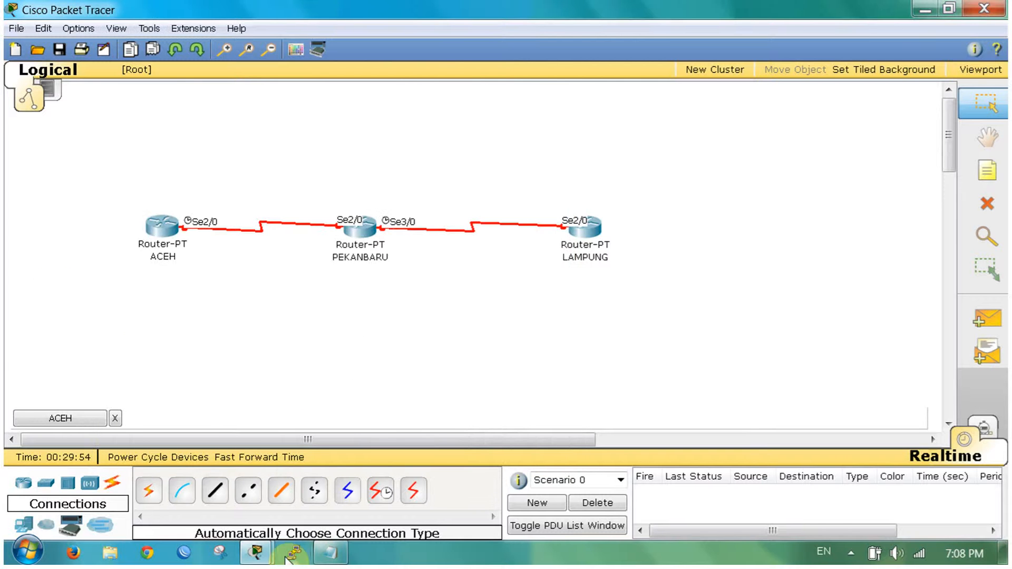
Step: Configure ACEH's Se2/0 with 10.10.10.2 255.255.255.252 and no shut
{"action": "mouse_move", "coordinate": [256, 553]}
{"action": "left_click", "coordinate": [449, 458]}
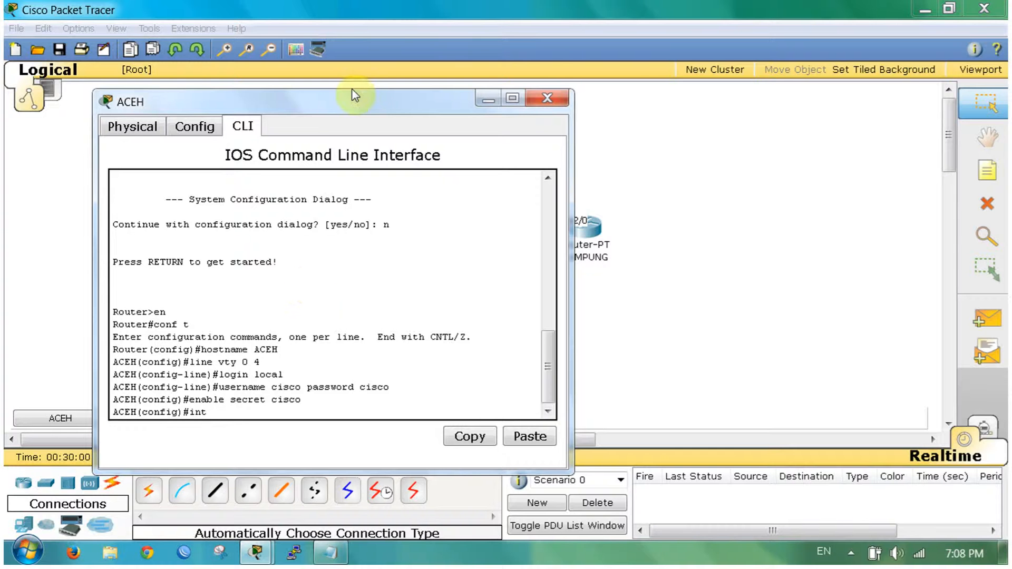
{"action": "left_click_drag", "start_coordinate": [349, 102], "coordinate": [690, 19]}
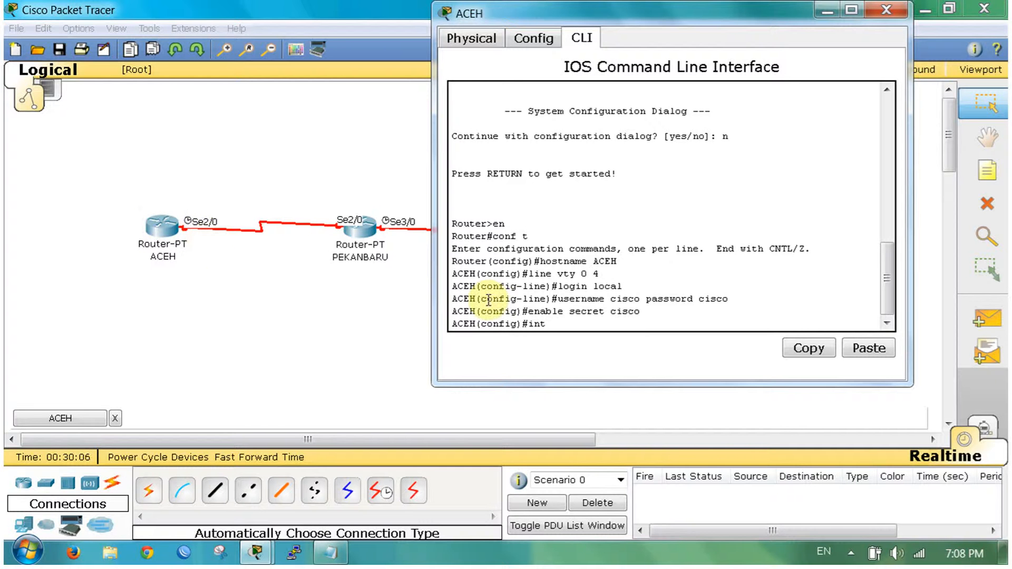
{"action": "type", "text": "Se2/0"}
{"action": "key", "text": "Return"}
{"action": "type", "text": "ip addr"}
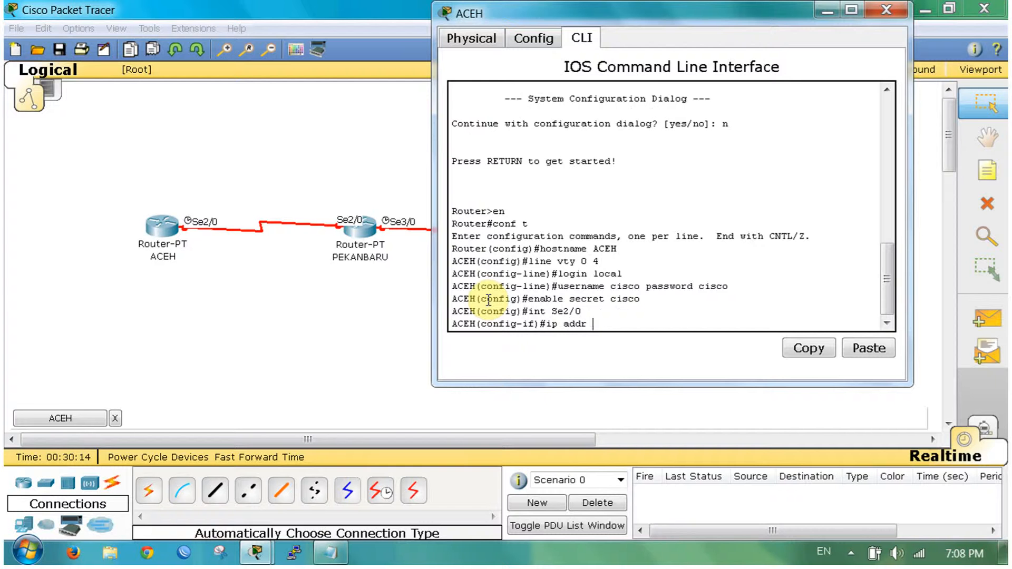
{"action": "type", "text": " 10.10.10.2"}
{"action": "type", "text": "255.255.255."}
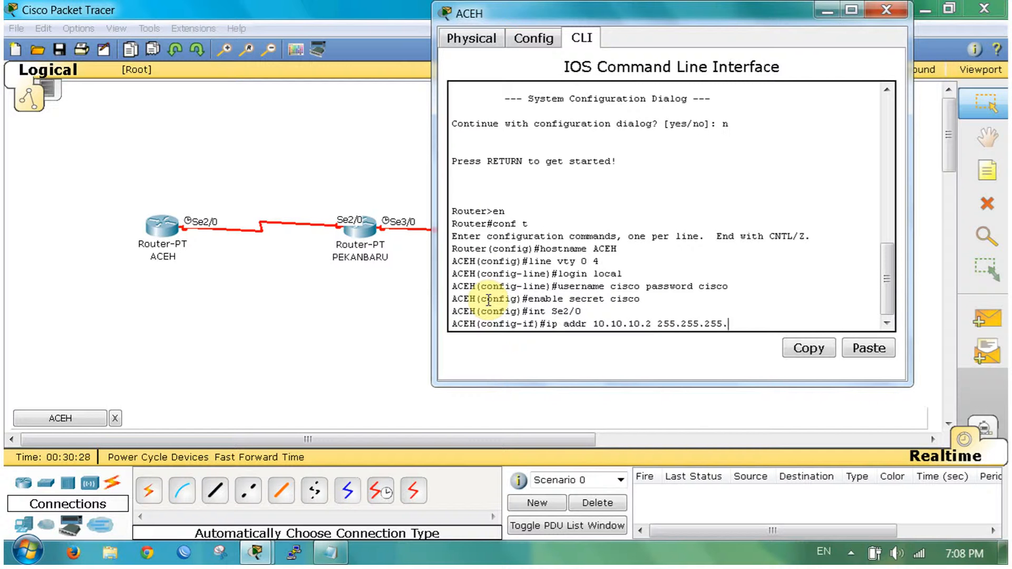
{"action": "type", "text": "252"}
{"action": "key", "text": "Return"}
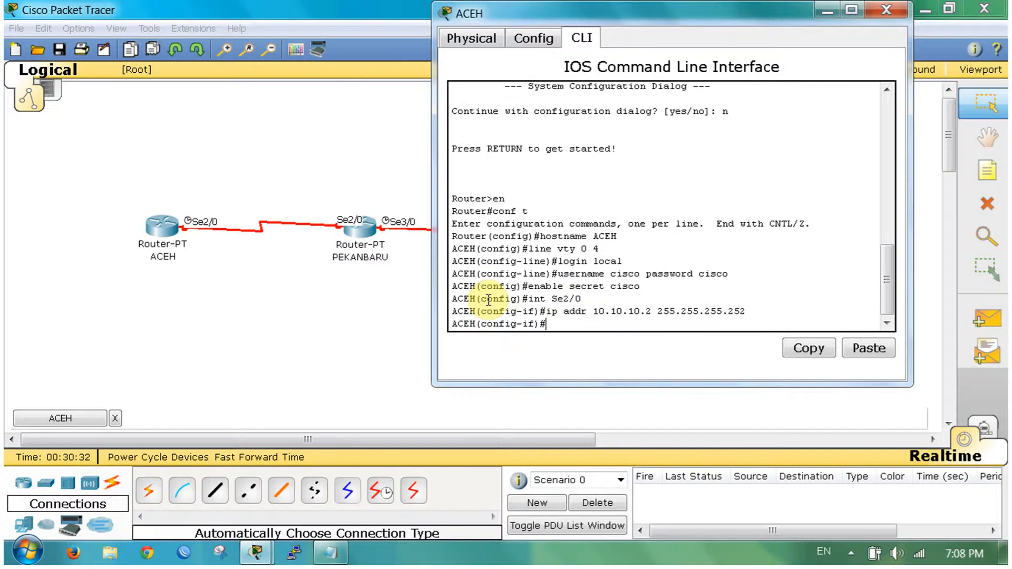
{"action": "type", "text": "no shut"}
{"action": "key", "text": "Return"}
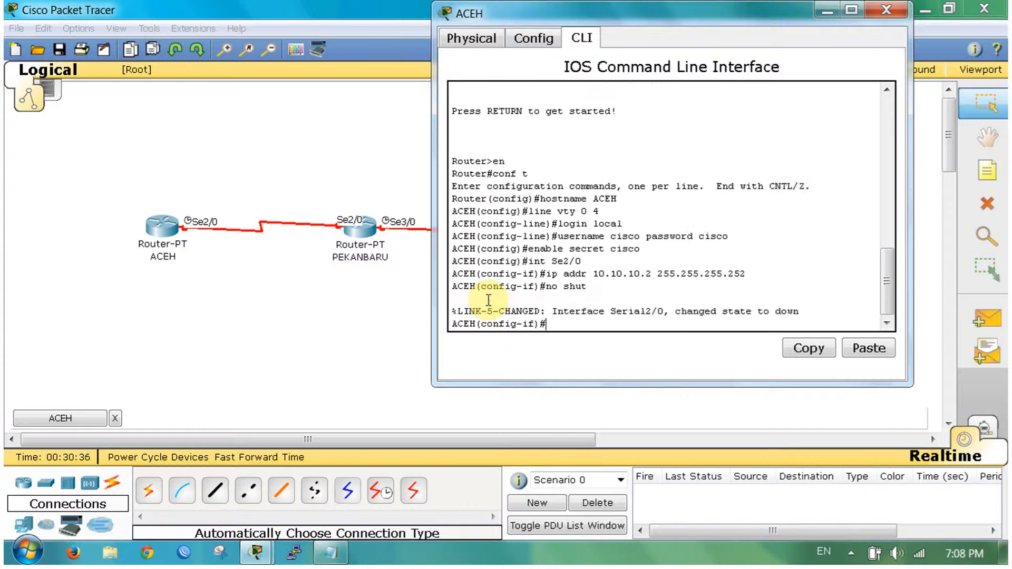
Step: Rerun no shut, exit interface configuration, and begin typing an ip route command
{"action": "scroll", "coordinate": [662, 295], "scroll_direction": "up", "scroll_amount": 1}
{"action": "scroll", "coordinate": [694, 317], "scroll_direction": "down", "scroll_amount": 1}
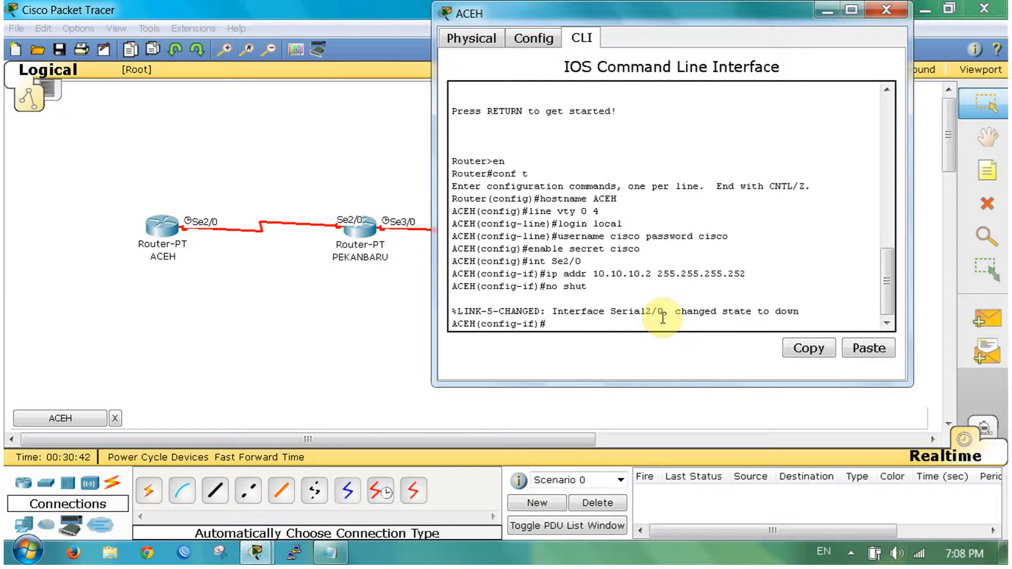
{"action": "key", "text": "Up"}
{"action": "key", "text": "Return"}
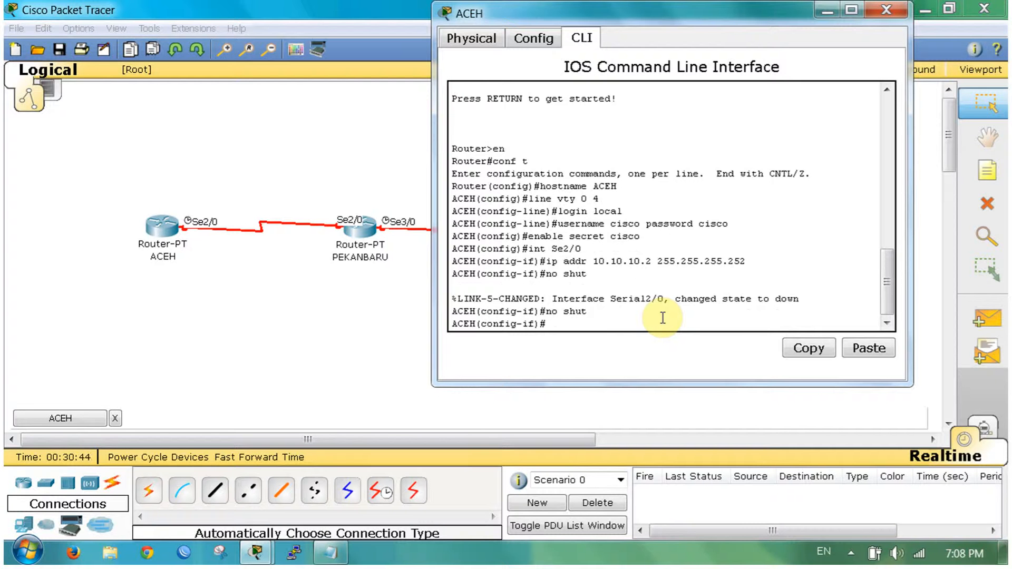
{"action": "type", "text": "exit"}
{"action": "key", "text": "Return"}
{"action": "type", "text": "ip route"}
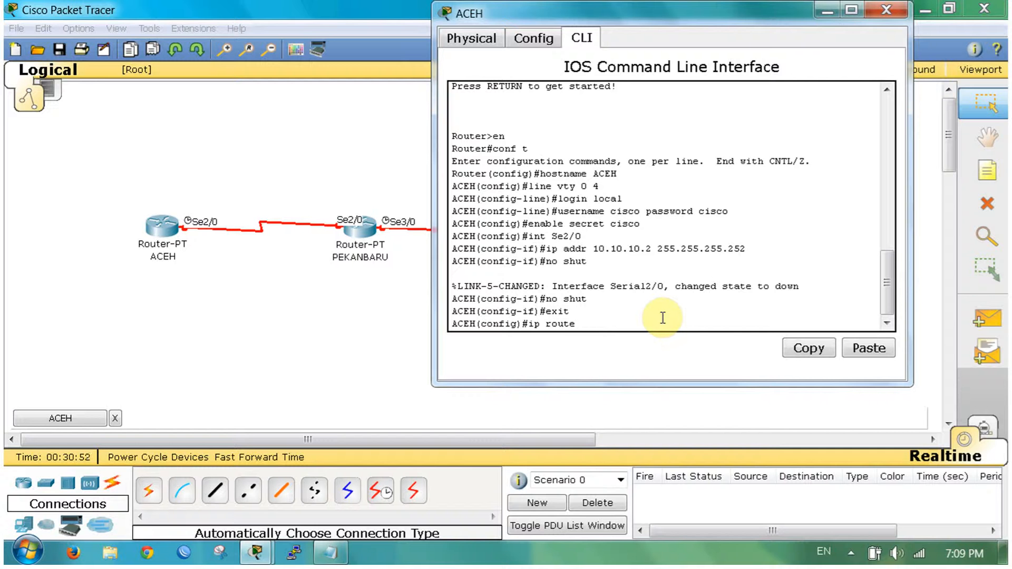
Step: Finish ip route 192.168.0.0 255.255.255.252 10.10.10.1 on ACEH and close its window
{"action": "left_click", "coordinate": [413, 323]}
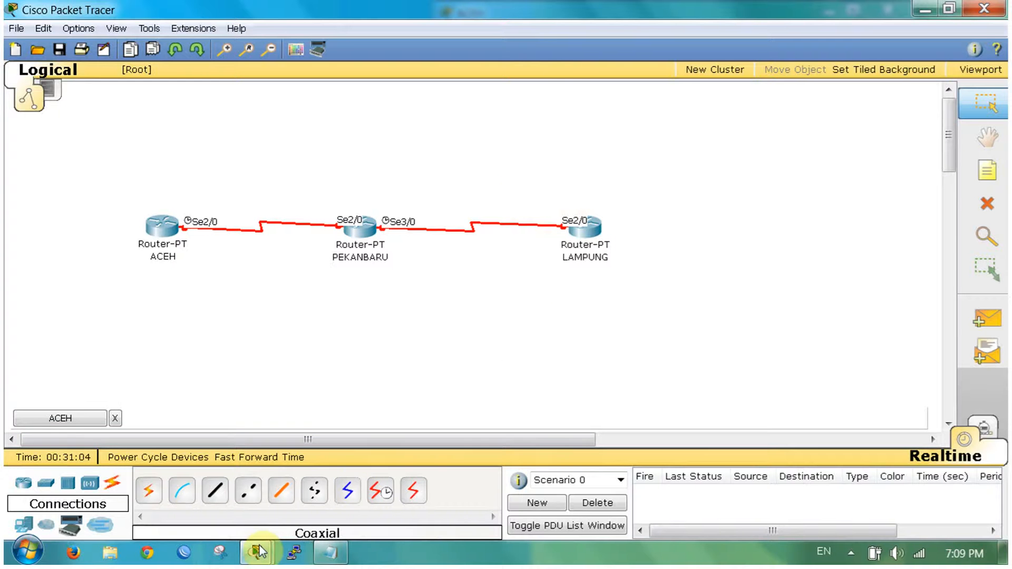
{"action": "mouse_move", "coordinate": [256, 553]}
{"action": "left_click", "coordinate": [343, 484]}
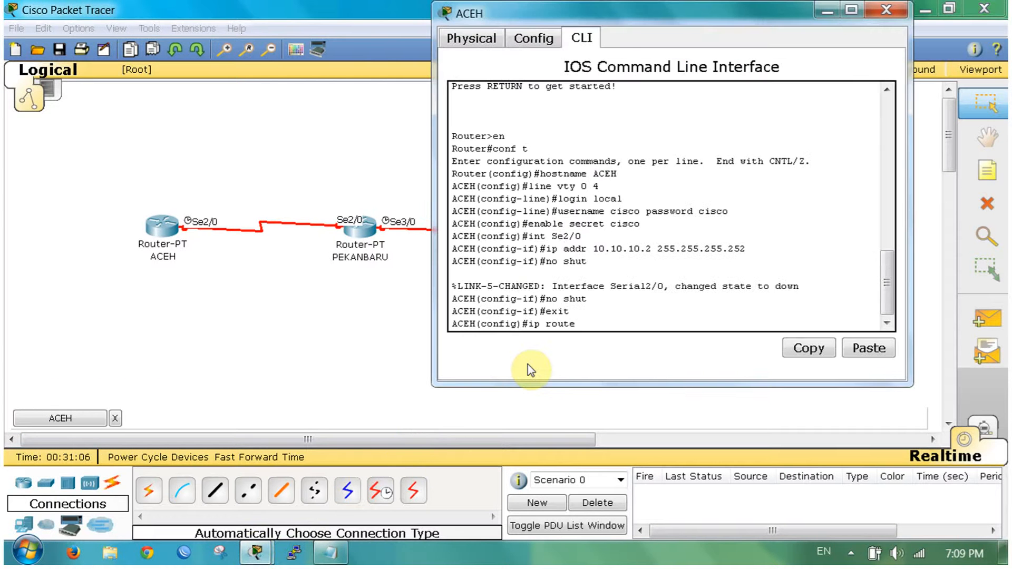
{"action": "type", "text": "192.168.0.0 255.255.255."}
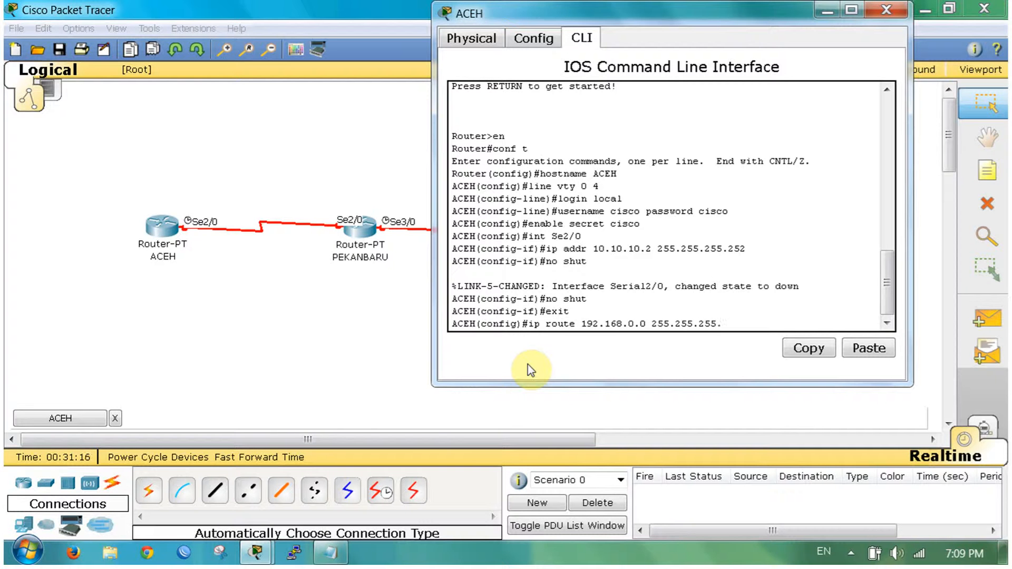
{"action": "type", "text": "252"}
{"action": "left_click", "coordinate": [339, 354]}
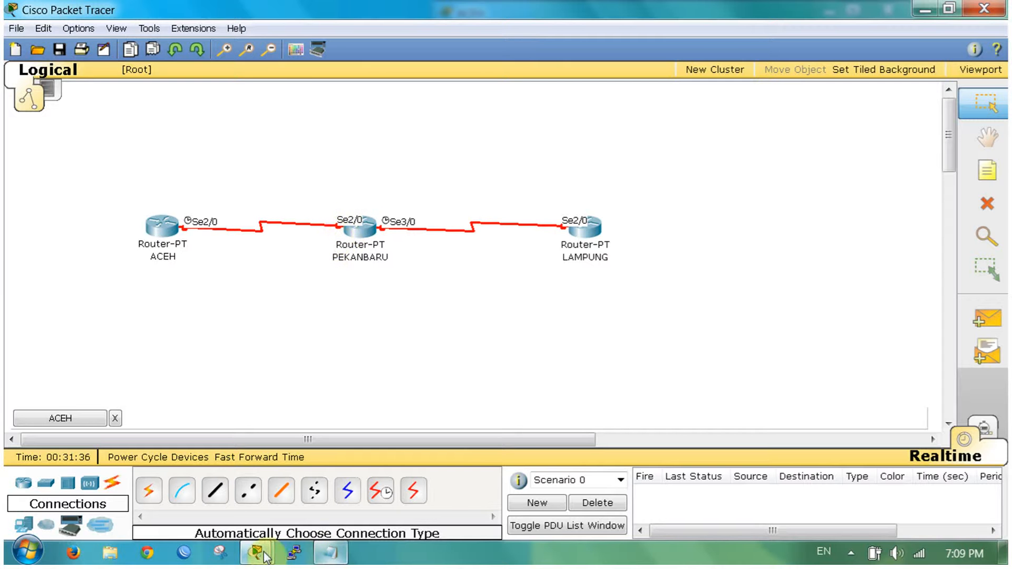
{"action": "mouse_move", "coordinate": [256, 553]}
{"action": "left_click", "coordinate": [358, 458]}
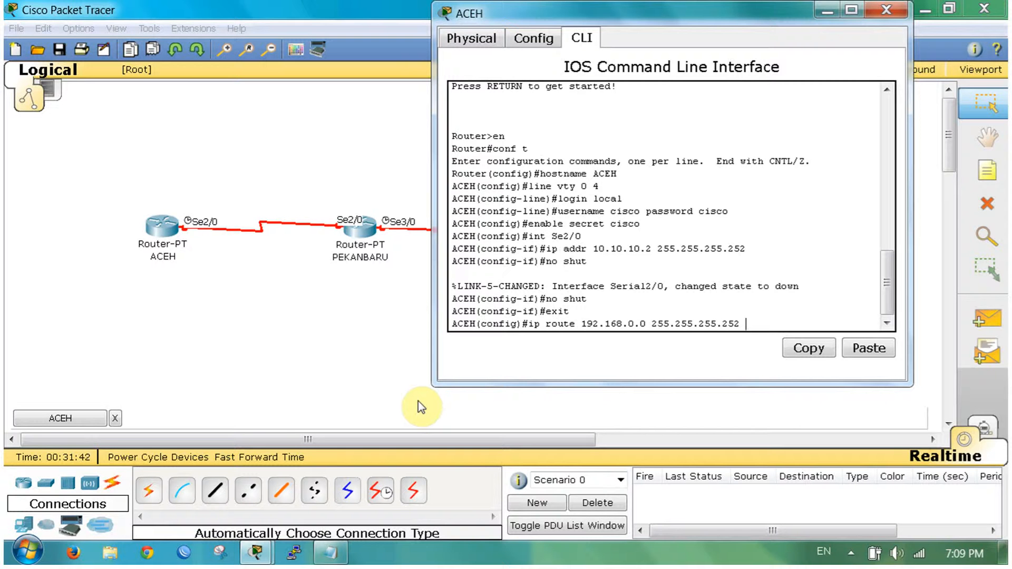
{"action": "type", "text": "10.10.10.1"}
{"action": "key", "text": "Return"}
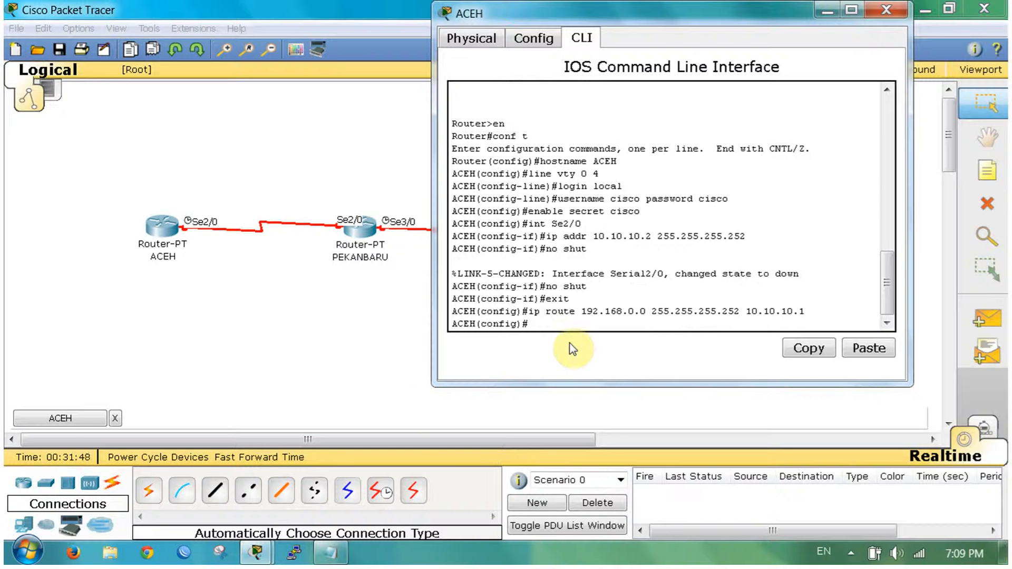
{"action": "left_click", "coordinate": [886, 9]}
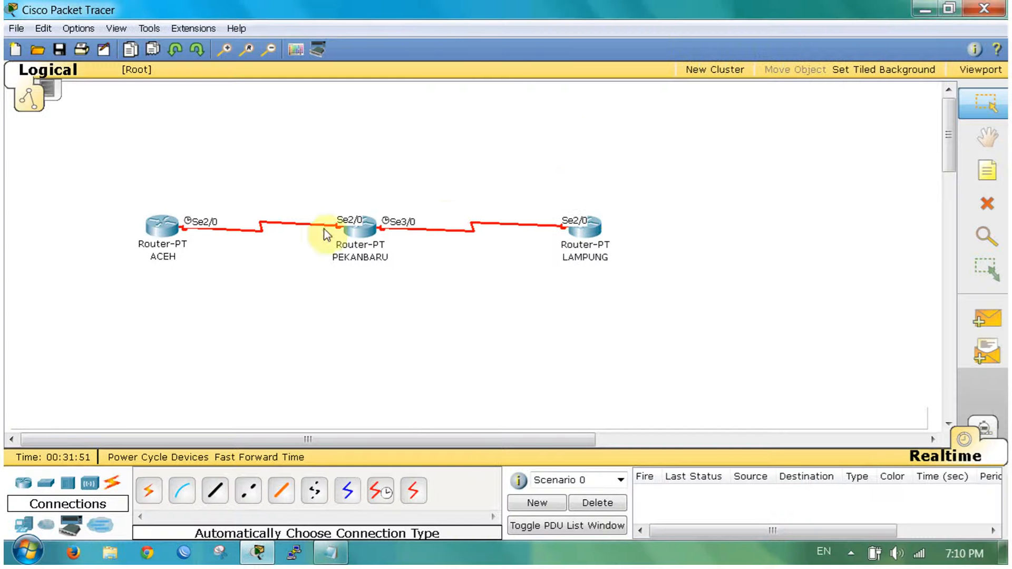
Step: Open PEKANBARU's CLI and enter privileged and global configuration modes
{"action": "left_click", "coordinate": [352, 231]}
{"action": "left_click", "coordinate": [206, 80]}
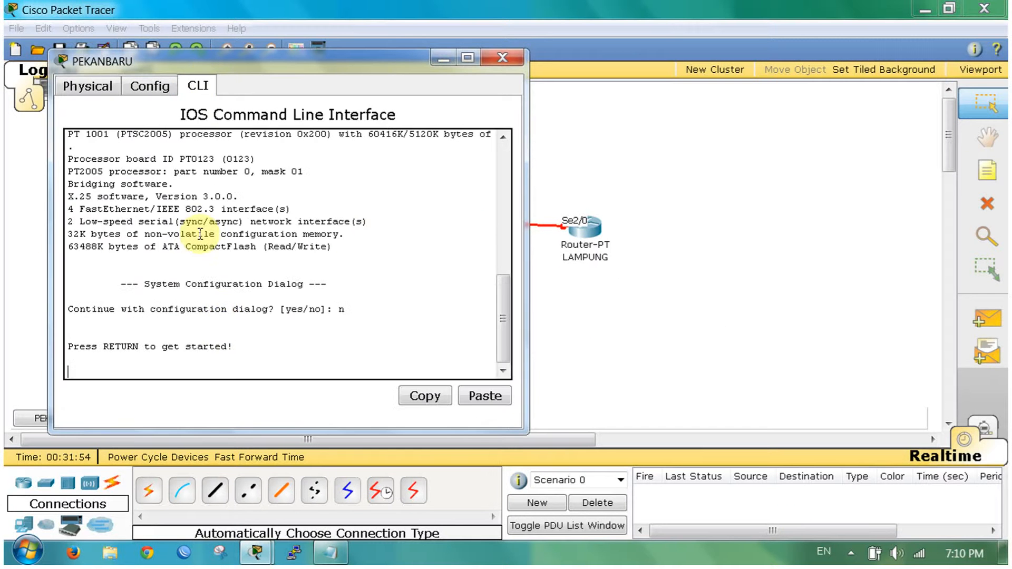
{"action": "key", "text": "Return"}
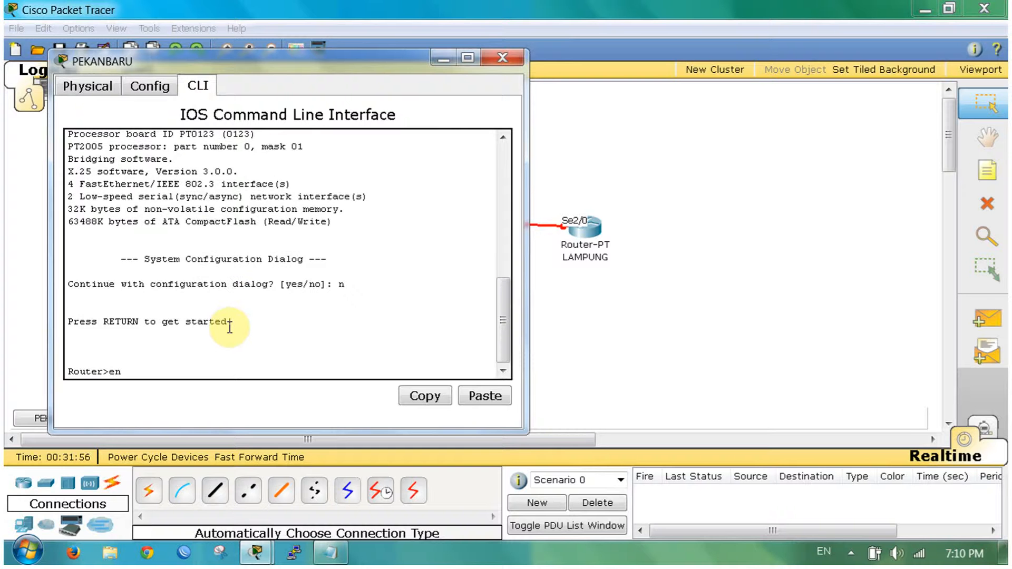
{"action": "type", "text": "en"}
{"action": "key", "text": "Return"}
{"action": "type", "text": "con"}
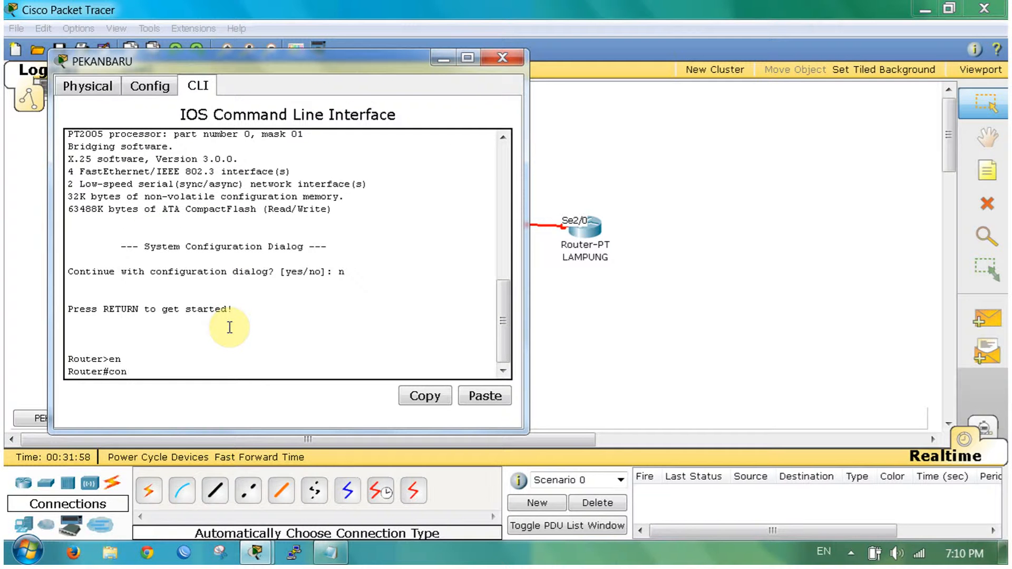
{"action": "type", "text": "f t"}
{"action": "key", "text": "Return"}
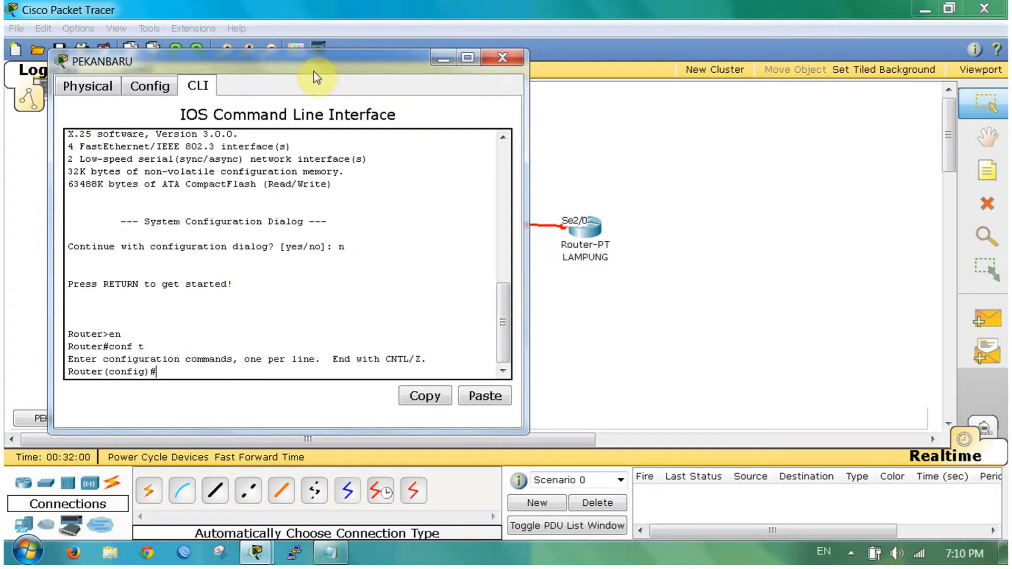
Step: Set VTY lines 0 4 to login local
{"action": "left_click_drag", "start_coordinate": [363, 63], "coordinate": [784, 60]}
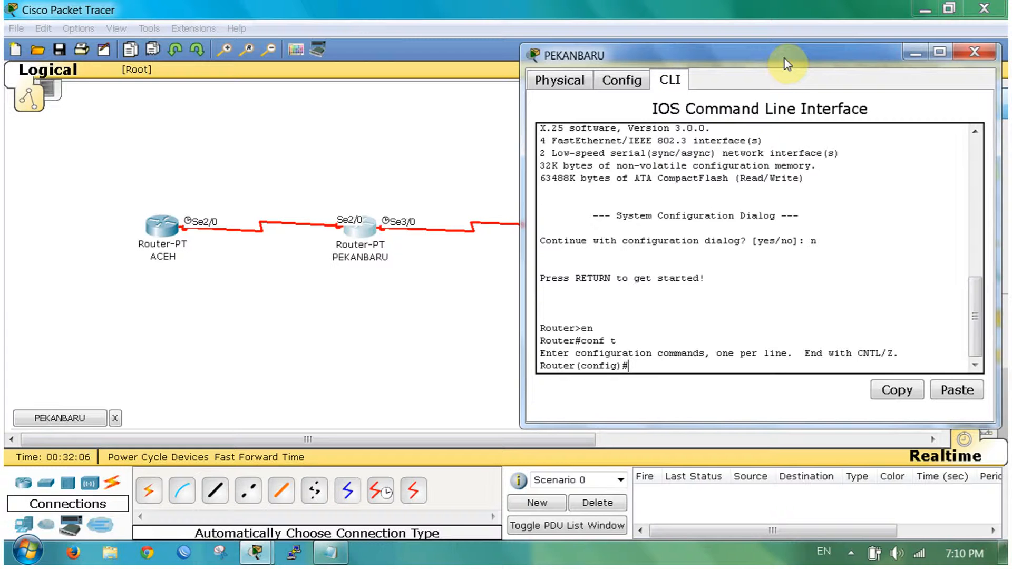
{"action": "type", "text": "line vty 0 4"}
{"action": "key", "text": "Return"}
{"action": "type", "text": "login se"}
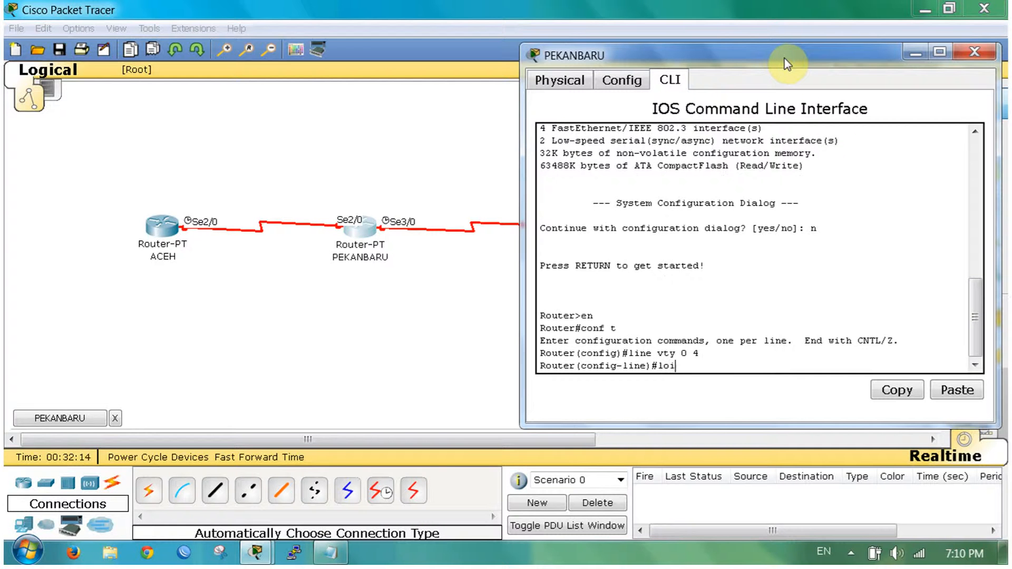
{"action": "type", "text": "cret"}
{"action": "key", "text": "BackSpace"}
{"action": "key", "text": "BackSpace"}
{"action": "key", "text": "BackSpace"}
{"action": "key", "text": "BackSpace"}
{"action": "key", "text": "BackSpace"}
{"action": "key", "text": "BackSpace"}
{"action": "type", "text": "local"}
{"action": "key", "text": "Return"}
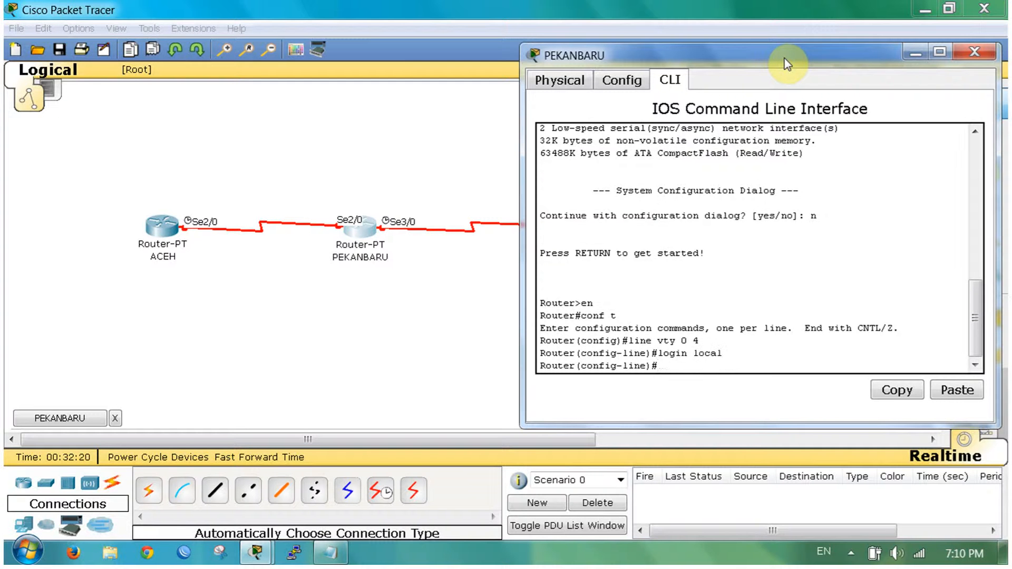
Step: Create a local user with its password, set an enable secret, and set hostname PEKANBARU
{"action": "type", "text": "username cisco password cisco"}
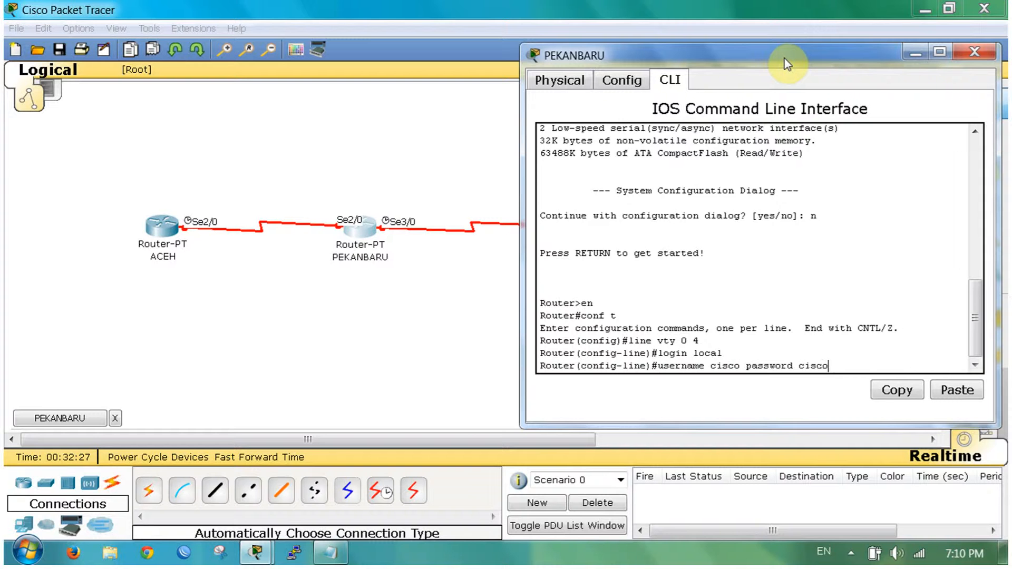
{"action": "key", "text": "Return"}
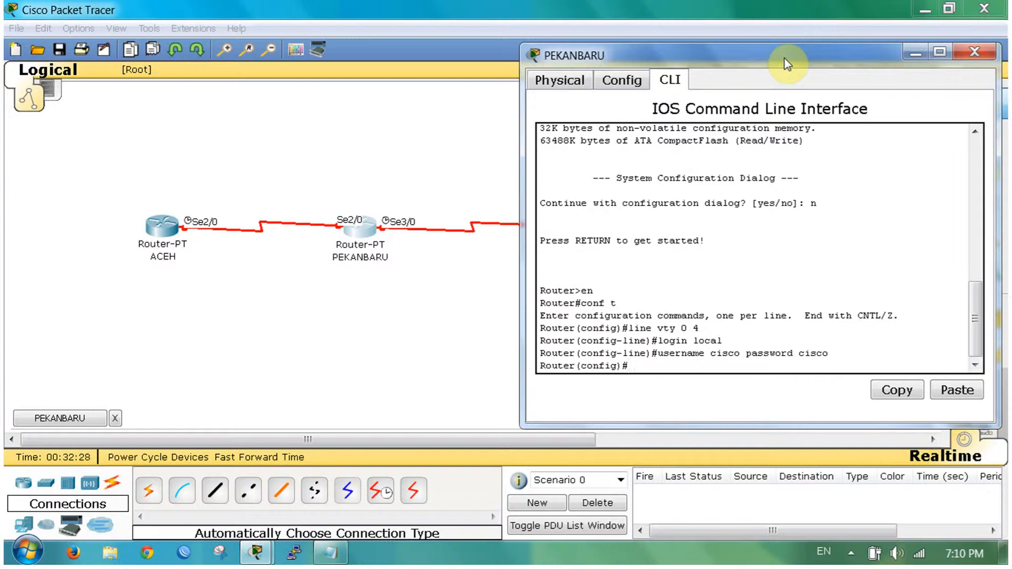
{"action": "type", "text": "enabl"}
{"action": "type", "text": "e "}
{"action": "type", "text": "secret cisc"}
{"action": "type", "text": "o"}
{"action": "key", "text": "Return"}
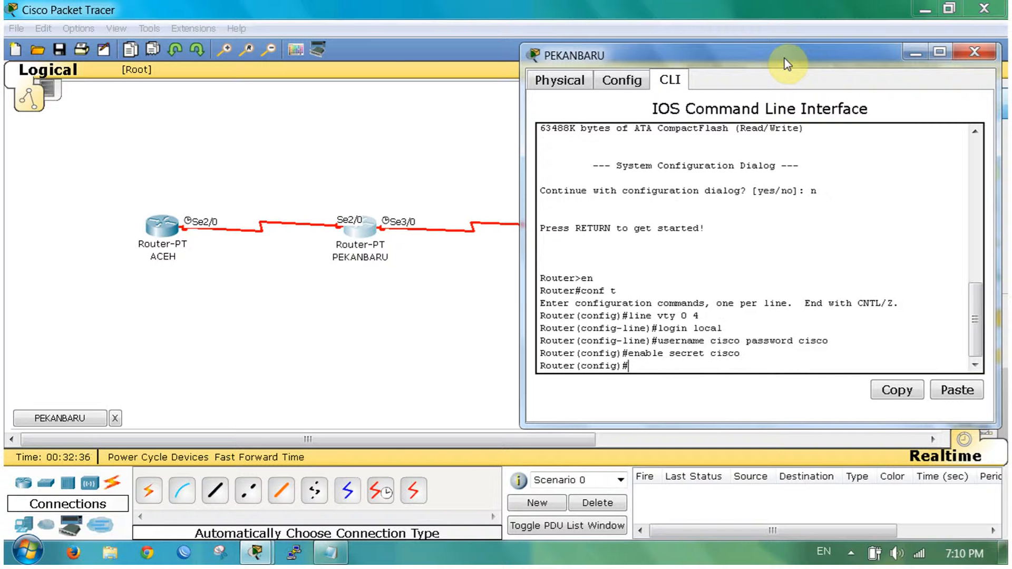
{"action": "type", "text": "hostname PEKANBARU"}
{"action": "key", "text": "Return"}
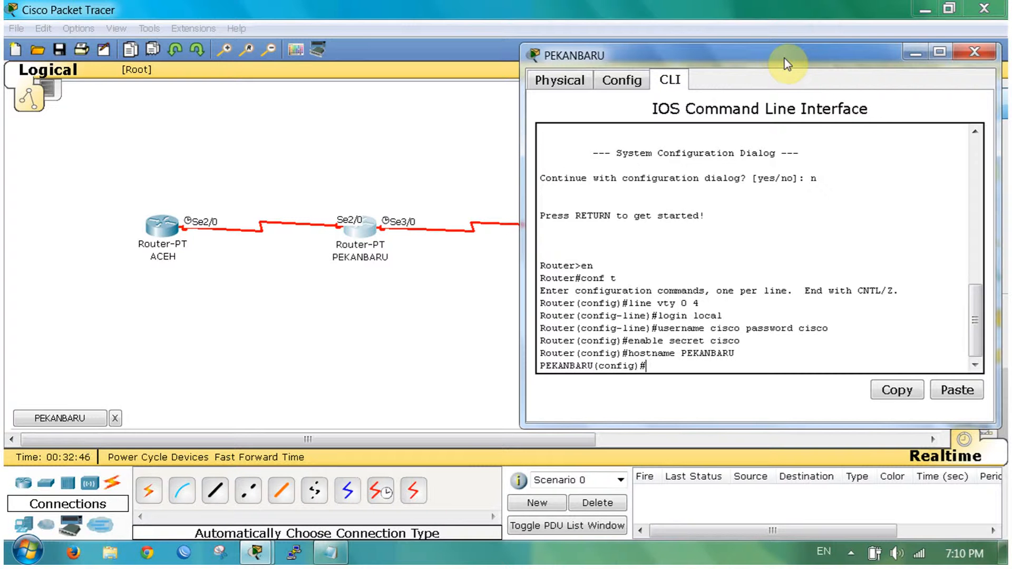
Step: Give Se2/0 the address 10.10.10.2 255.255.255.252 and enable it with no shut
{"action": "type", "text": "int Se2/0"}
{"action": "key", "text": "Return"}
{"action": "type", "text": "ip"}
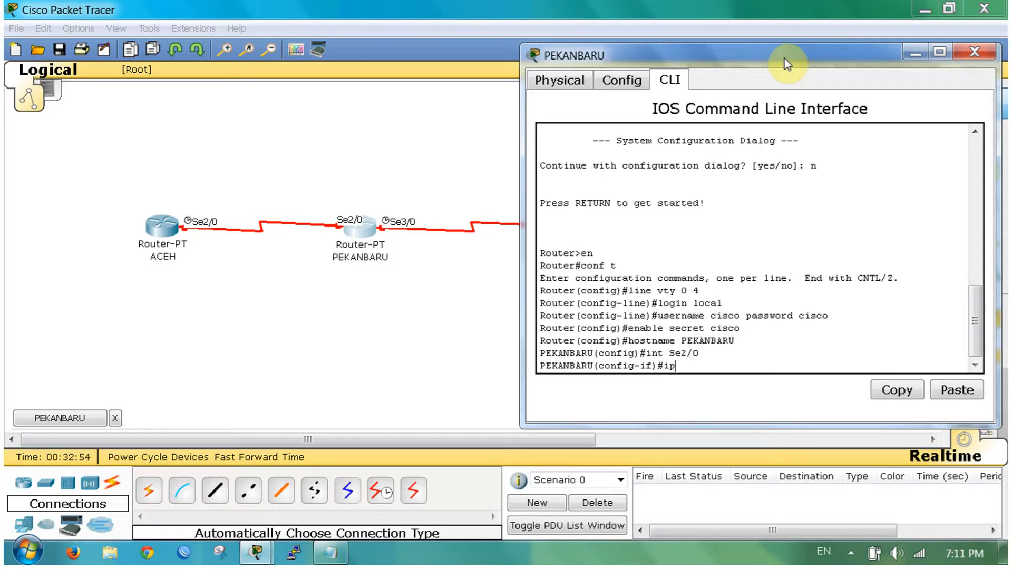
{"action": "type", "text": " addr 10.10.10.2 255.255.255."}
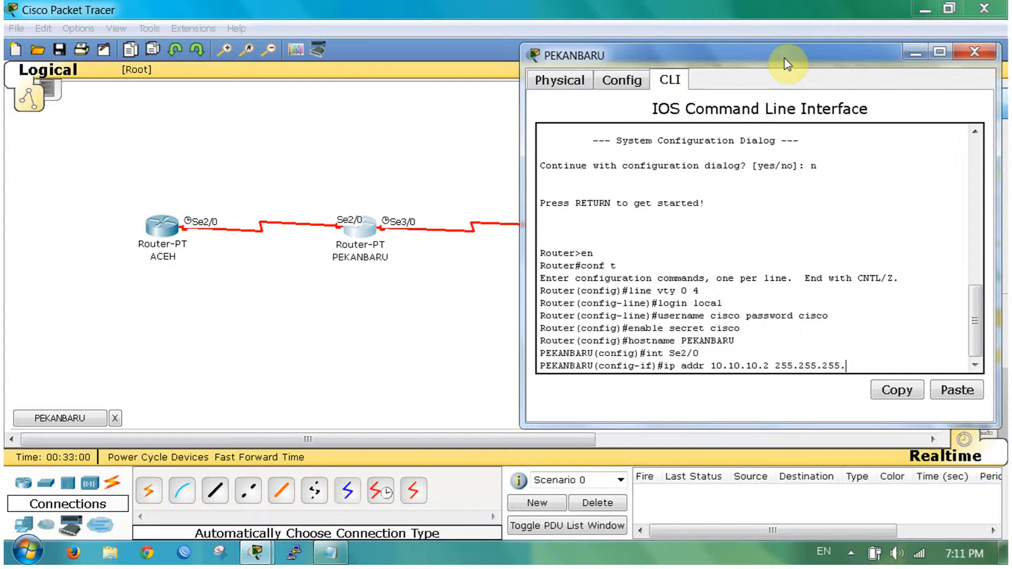
{"action": "type", "text": "252"}
{"action": "key", "text": "Return"}
{"action": "type", "text": "no"}
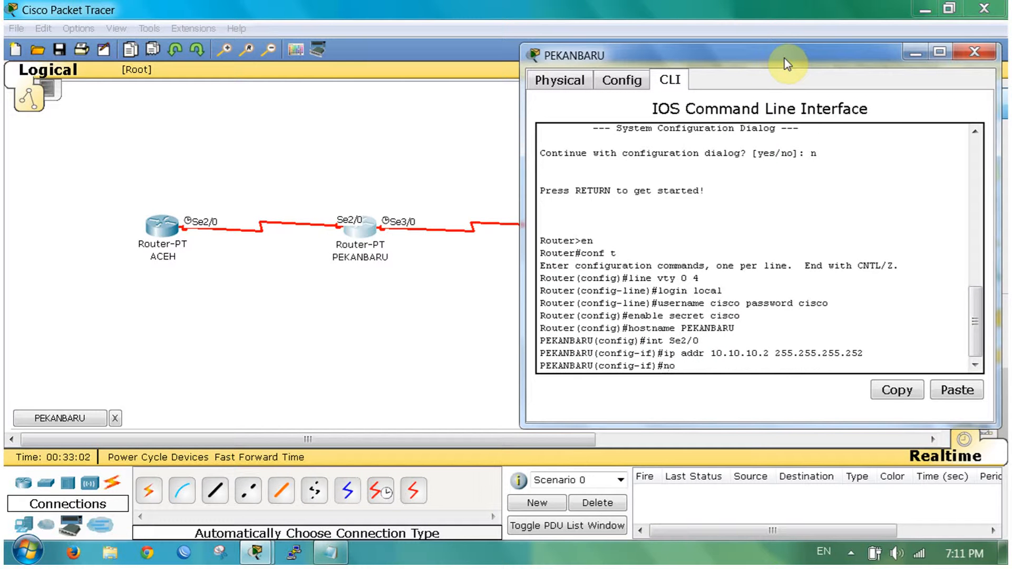
{"action": "type", "text": " shut"}
{"action": "key", "text": "Return"}
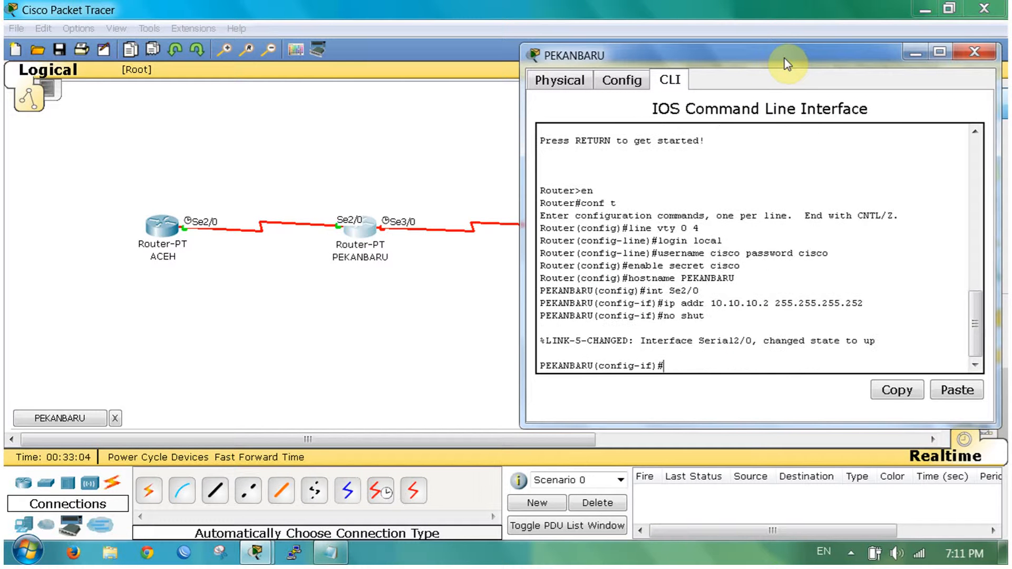
Step: Point out the link-up message, then enter interface Se3/0 configuration
{"action": "left_click", "coordinate": [815, 340]}
{"action": "left_click_drag", "start_coordinate": [886, 341], "coordinate": [888, 339]}
{"action": "left_click", "coordinate": [888, 339]}
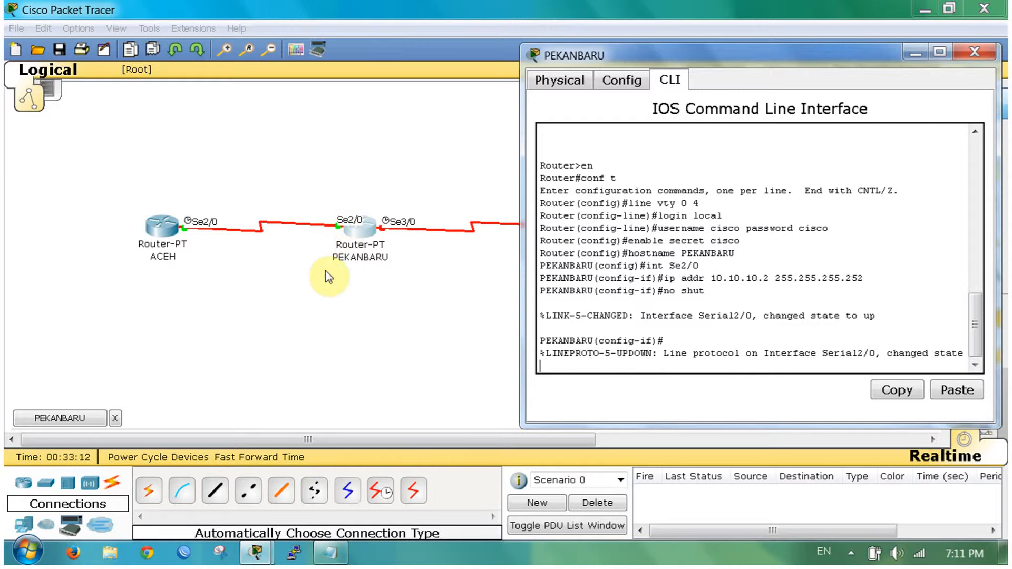
{"action": "key", "text": "Return"}
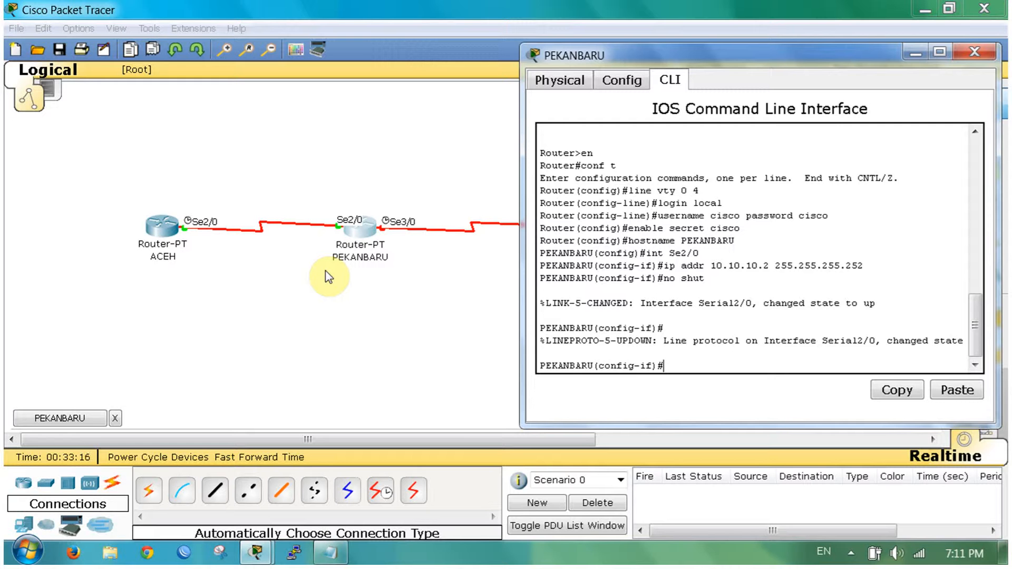
{"action": "type", "text": "int Se3/0"}
{"action": "key", "text": "Return"}
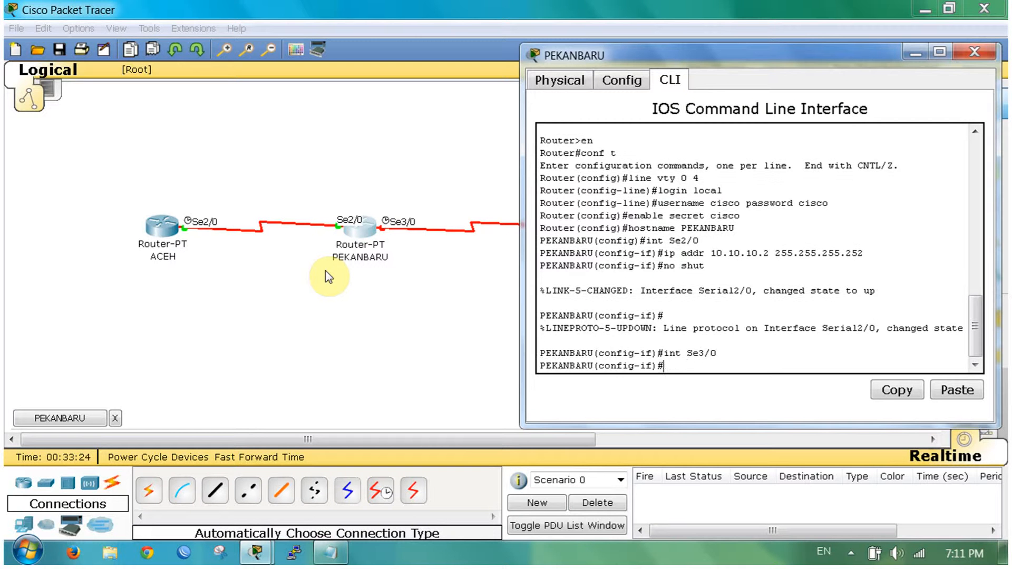
Step: Assign Se3/0 192.168.0.1 255.255.255.252, enable it, and close the PEKANBARU window
{"action": "type", "text": "ip addr 19.1"}
{"action": "key", "text": "BackSpace"}
{"action": "type", "text": "2.168.0."}
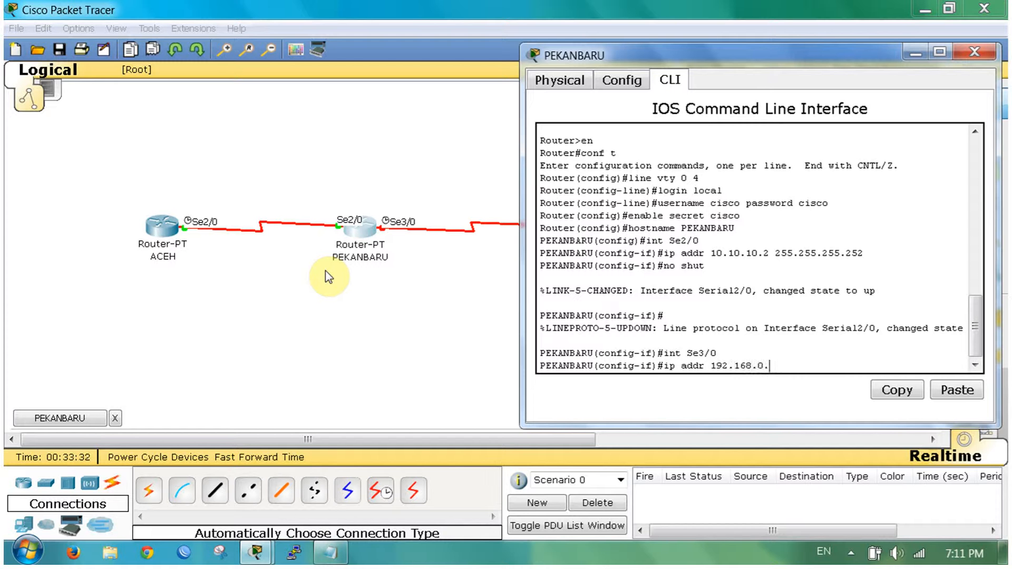
{"action": "type", "text": "0"}
{"action": "type", "text": " 255.255.255.252"}
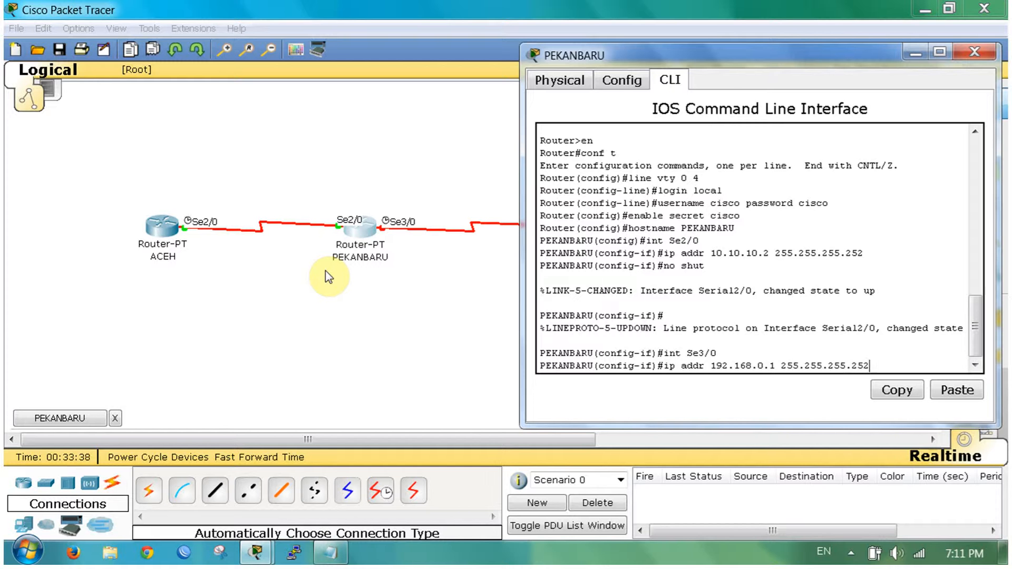
{"action": "key", "text": "Return"}
{"action": "type", "text": "no shut"}
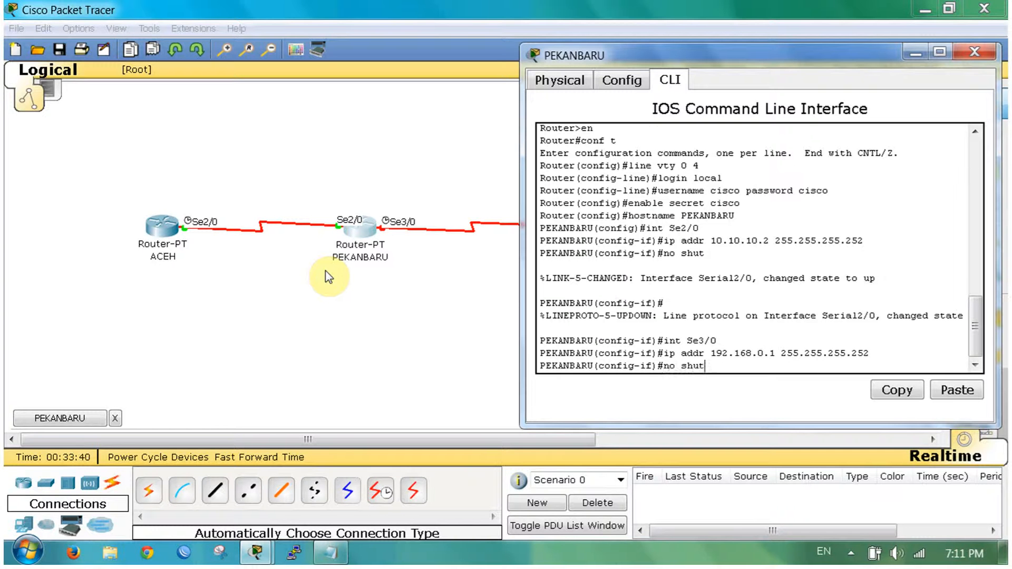
{"action": "key", "text": "Return"}
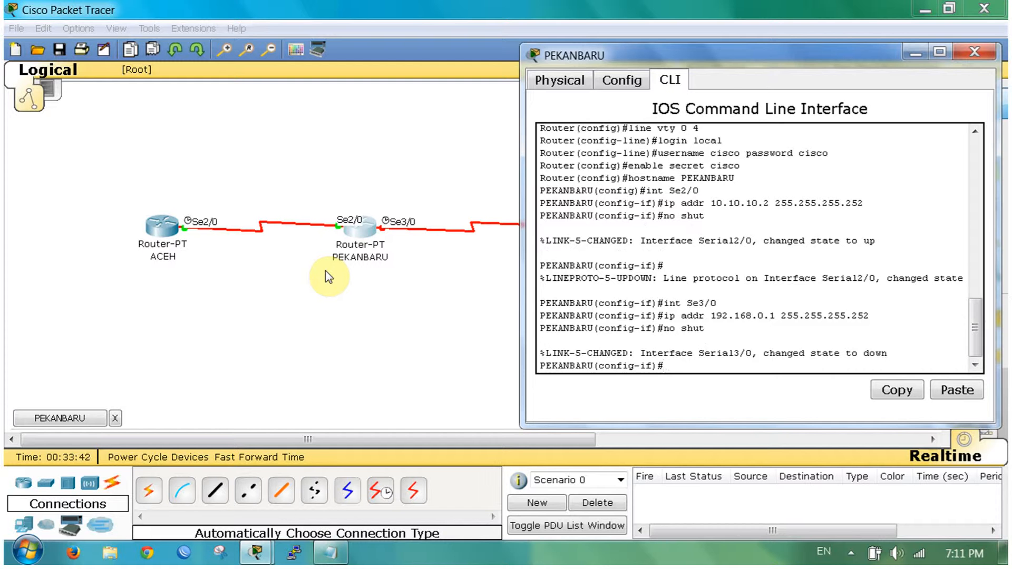
{"action": "key", "text": "Return"}
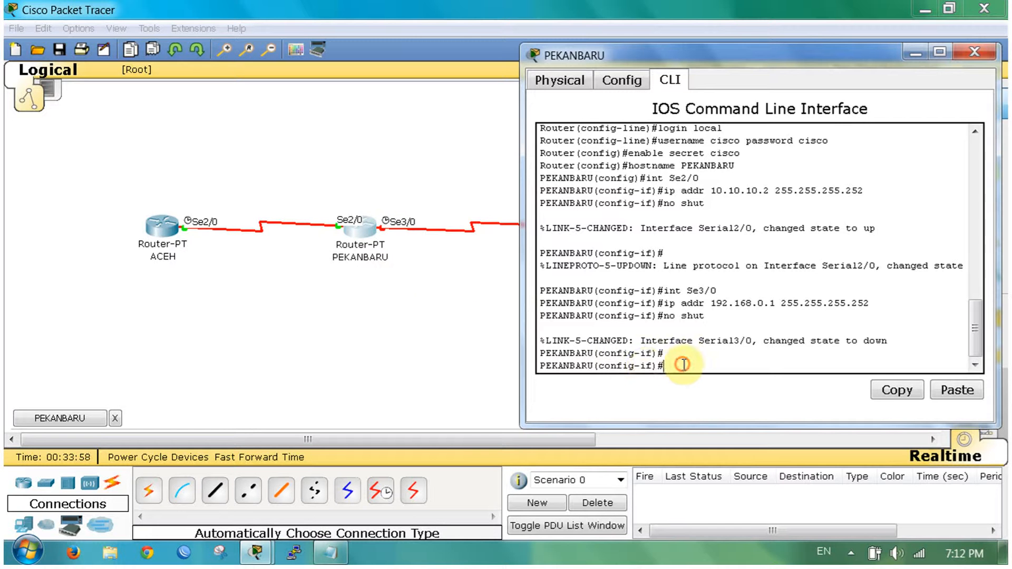
{"action": "left_click", "coordinate": [654, 369]}
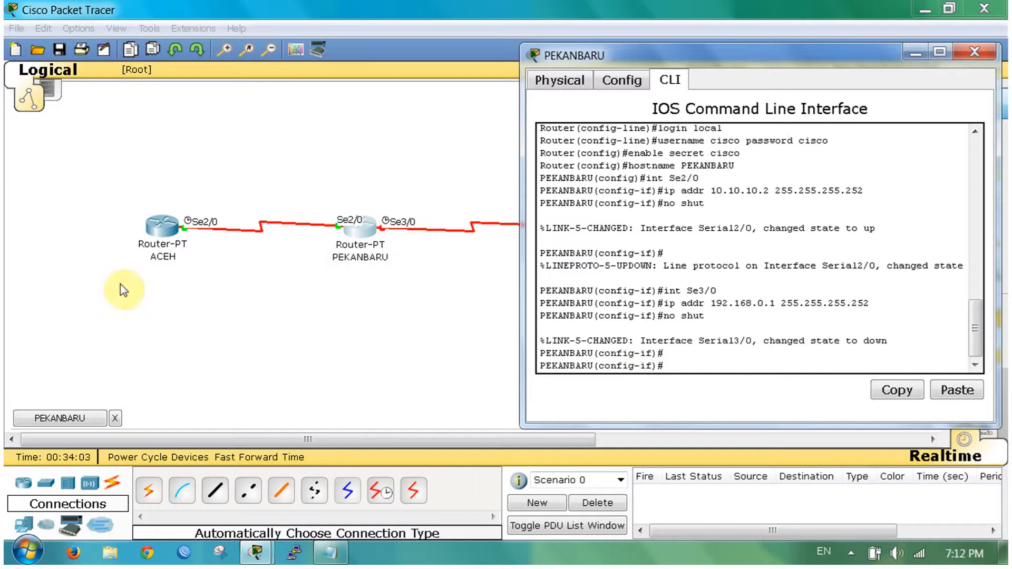
{"action": "left_click", "coordinate": [970, 55]}
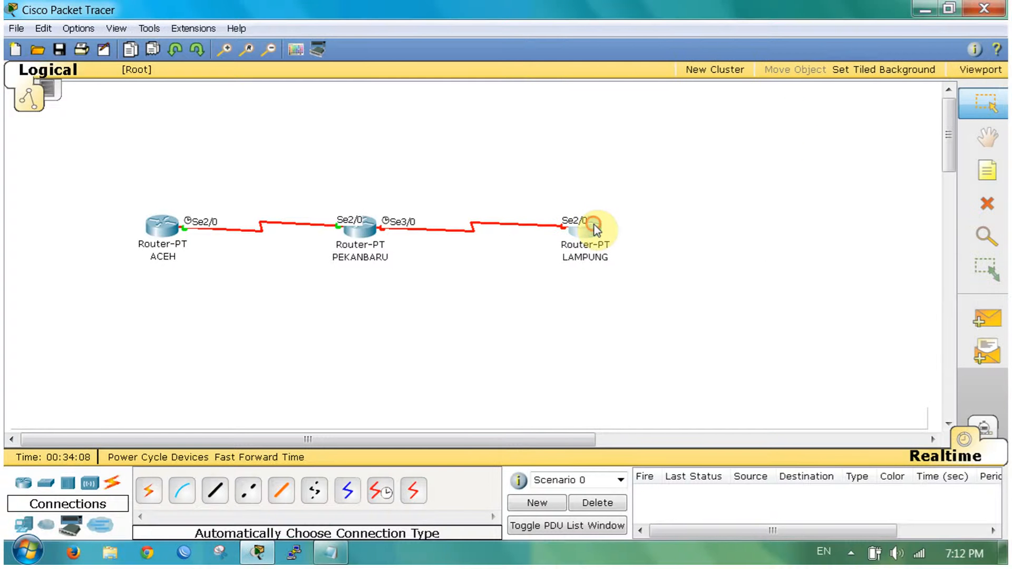
Step: Open LAMPUNG's CLI and enter privileged and global configuration modes
{"action": "left_click", "coordinate": [580, 228]}
{"action": "left_click", "coordinate": [176, 58]}
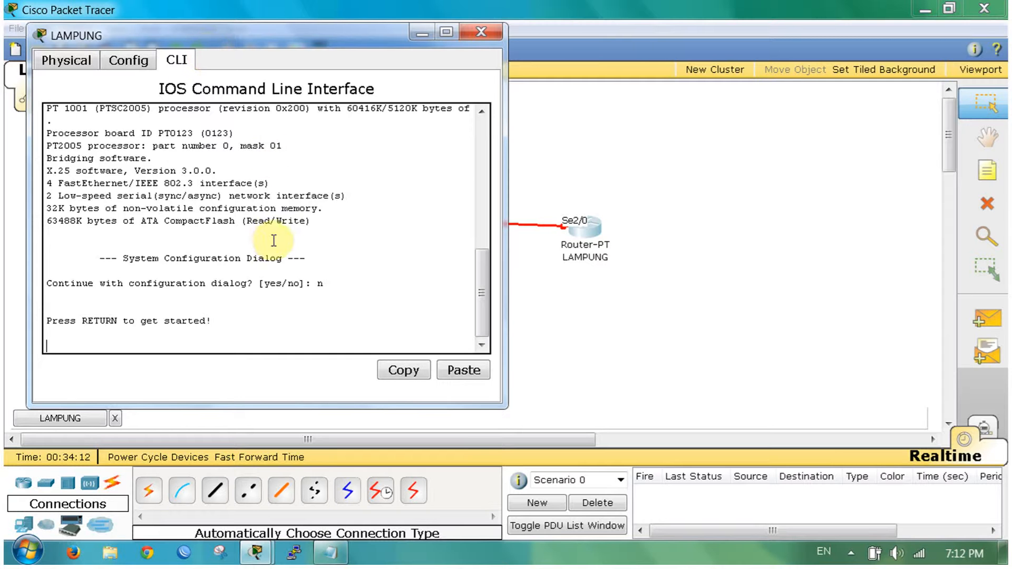
{"action": "key", "text": "Return"}
{"action": "type", "text": "en"}
{"action": "key", "text": "Return"}
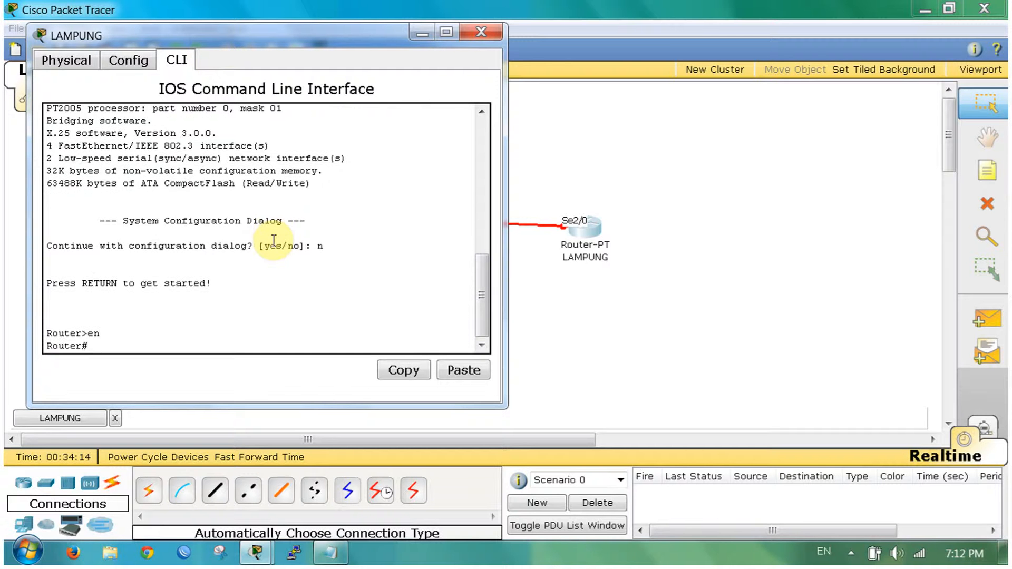
{"action": "type", "text": "conf y"}
{"action": "key", "text": "Return"}
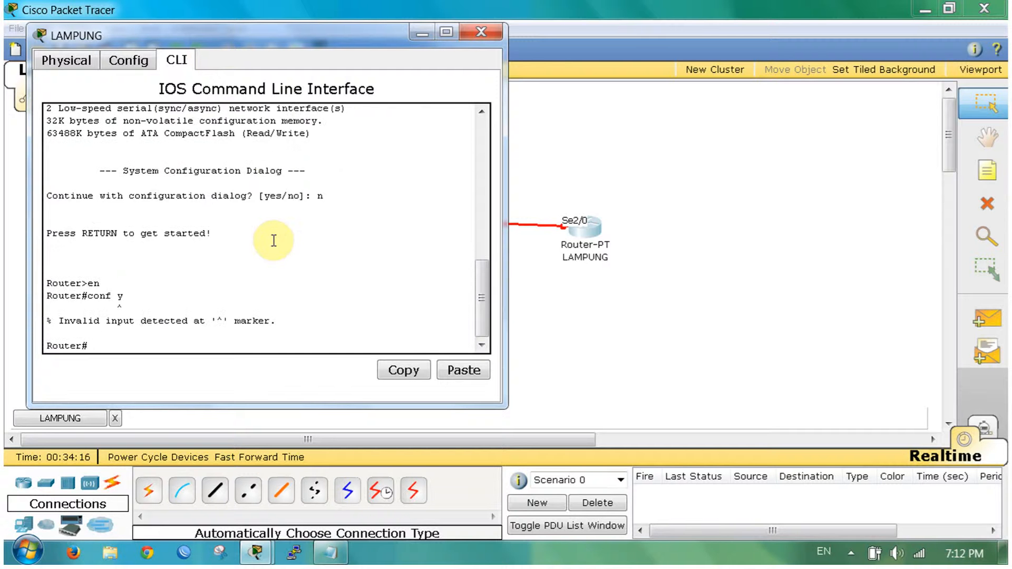
{"action": "type", "text": "conf y"}
{"action": "key", "text": "BackSpace"}
{"action": "type", "text": "t"}
{"action": "key", "text": "Return"}
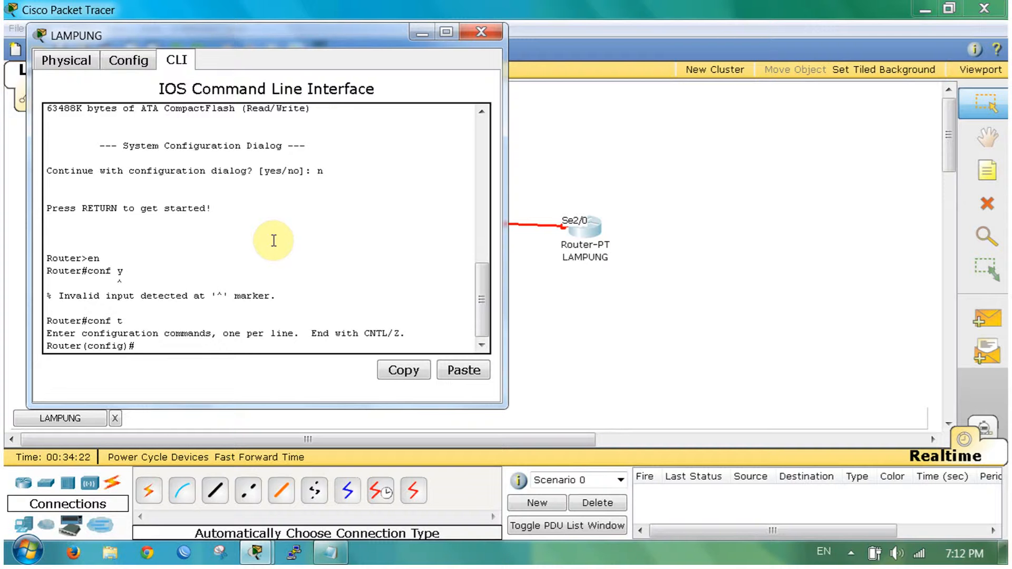
Step: Set VTY lines 0 4 to login local, create a local user with its password, and set hostname LAMPUNG
{"action": "type", "text": "ine vty 0 4"}
{"action": "key", "text": "Return"}
{"action": "type", "text": "login"}
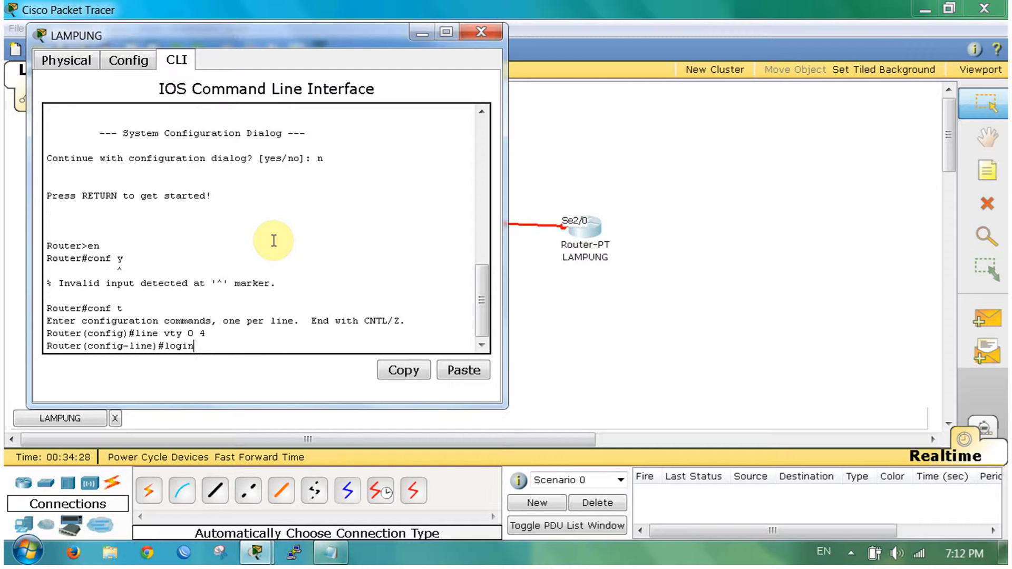
{"action": "type", "text": " local"}
{"action": "key", "text": "Return"}
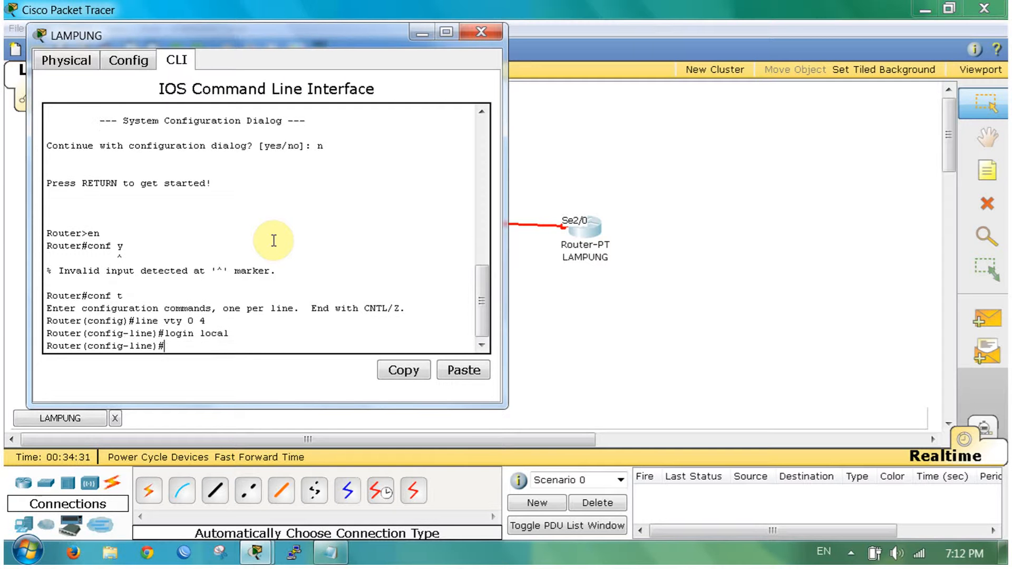
{"action": "type", "text": "username cisco password cisco"}
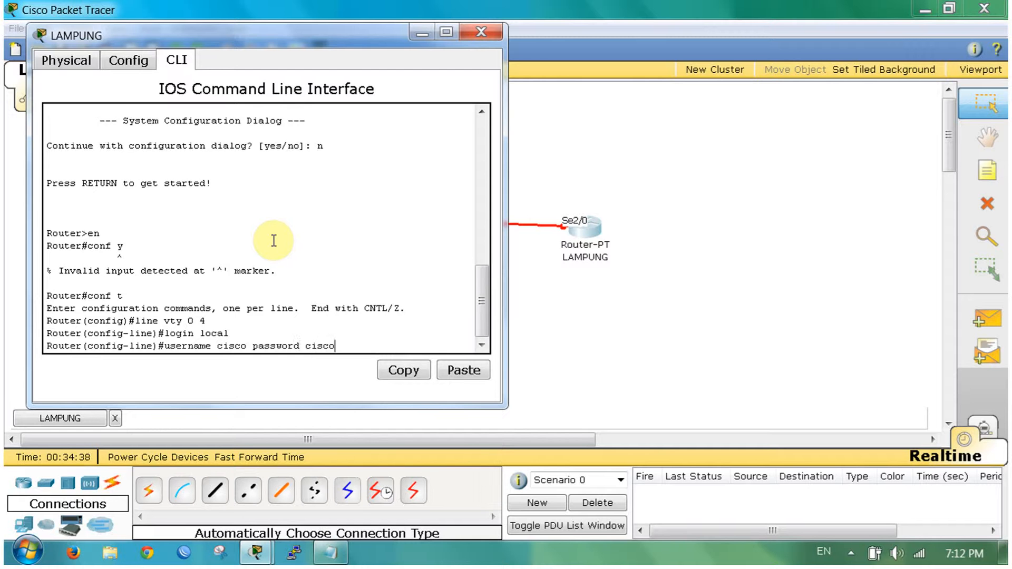
{"action": "key", "text": "Return"}
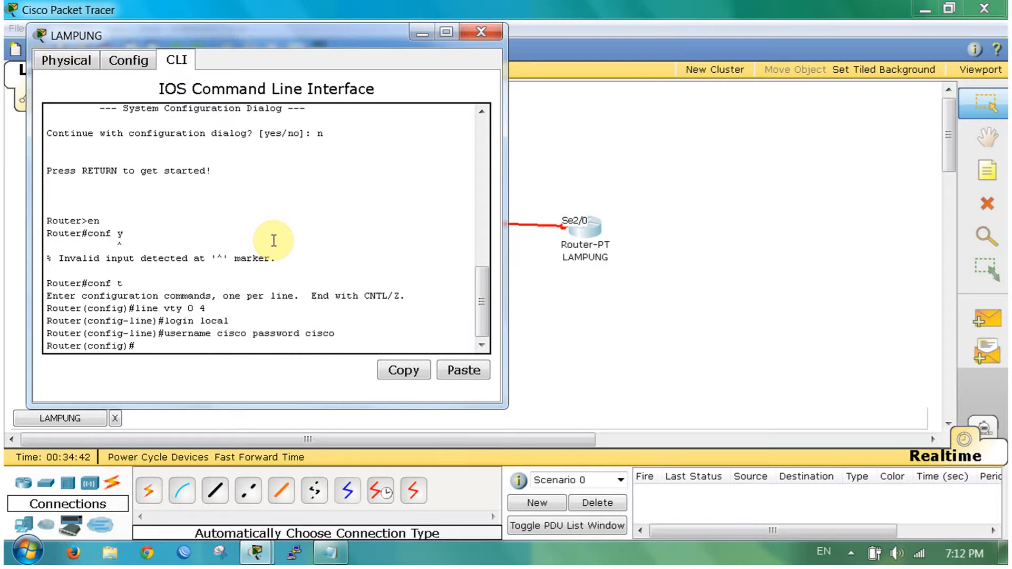
{"action": "type", "text": "hostname LAMPUNG"}
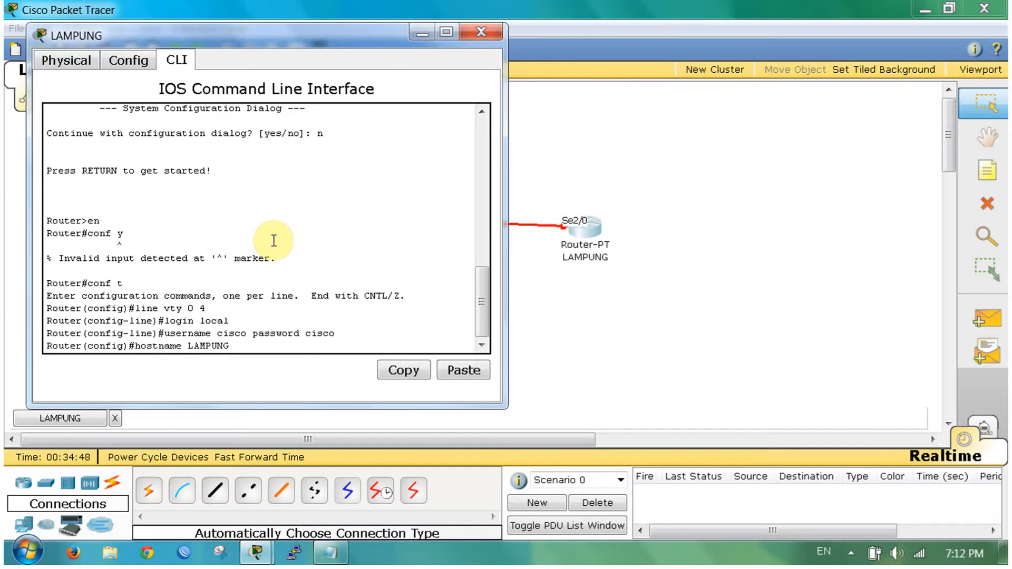
{"action": "key", "text": "Return"}
Step: On LAMPUNG, enter interface configuration for Serial2/0 with 'int Se2/0'
{"action": "type", "text": "ip"}
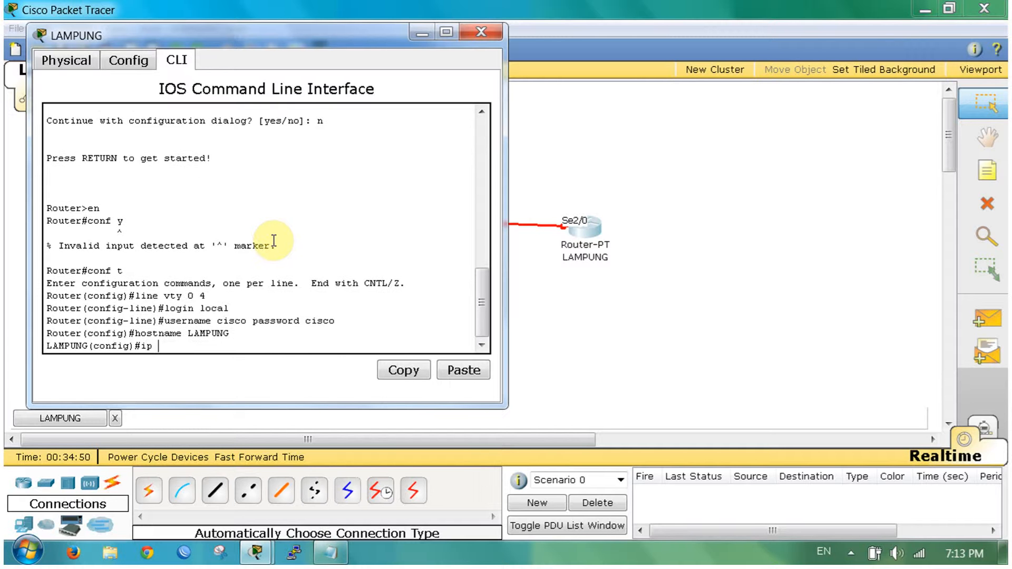
{"action": "key", "text": "BackSpace"}
{"action": "key", "text": "BackSpace"}
{"action": "key", "text": "BackSpace"}
{"action": "type", "text": "int Se2/0"}
{"action": "key", "text": "Return"}
Step: Correct the failed command to 'ip addr 192.168.0.2 255.255.255.252', then enable Se2/0 with 'no shut'
{"action": "type", "text": "ip"}
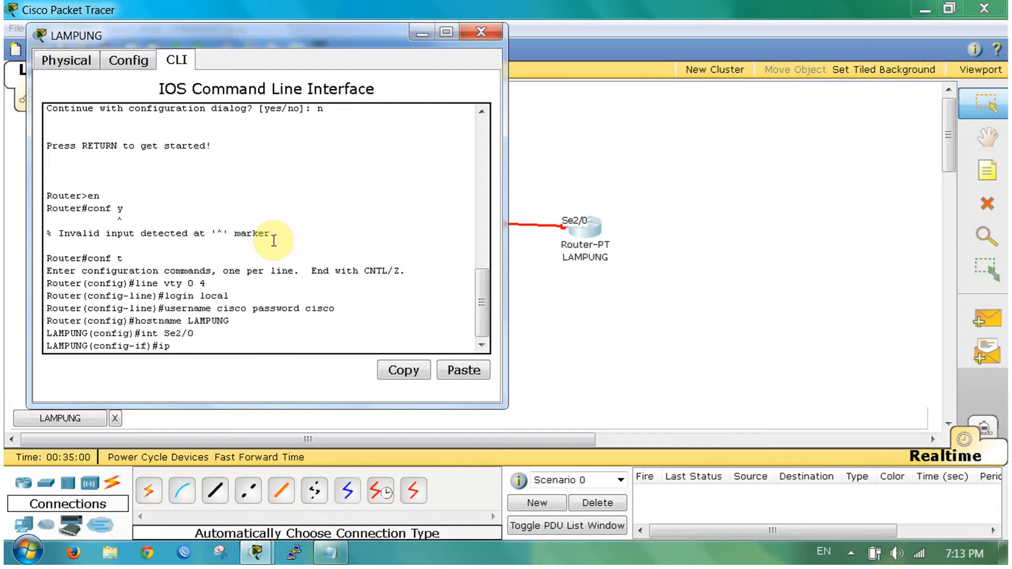
{"action": "type", "text": " 192.168.0.2 255.255.255.255"}
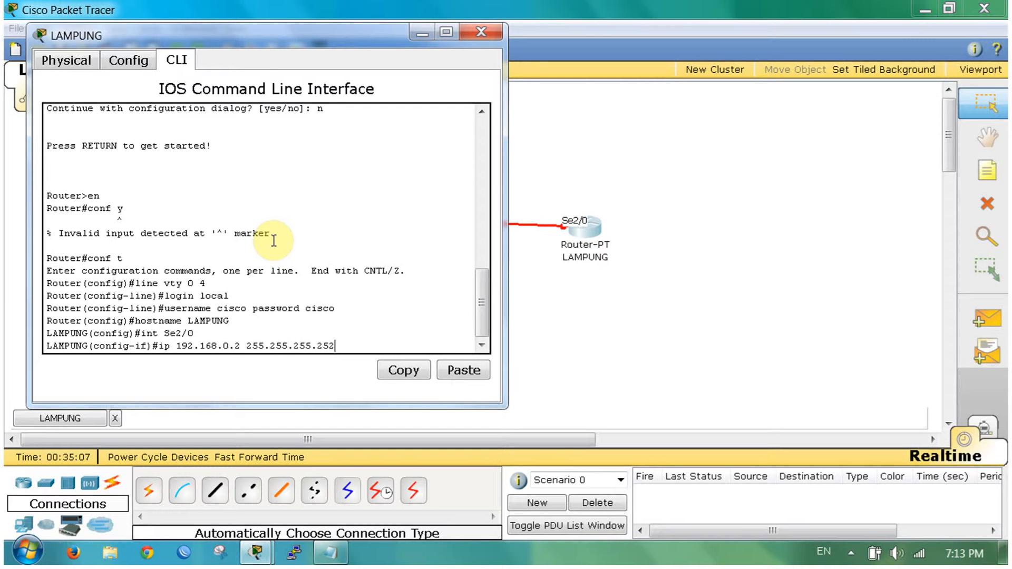
{"action": "key", "text": "Return"}
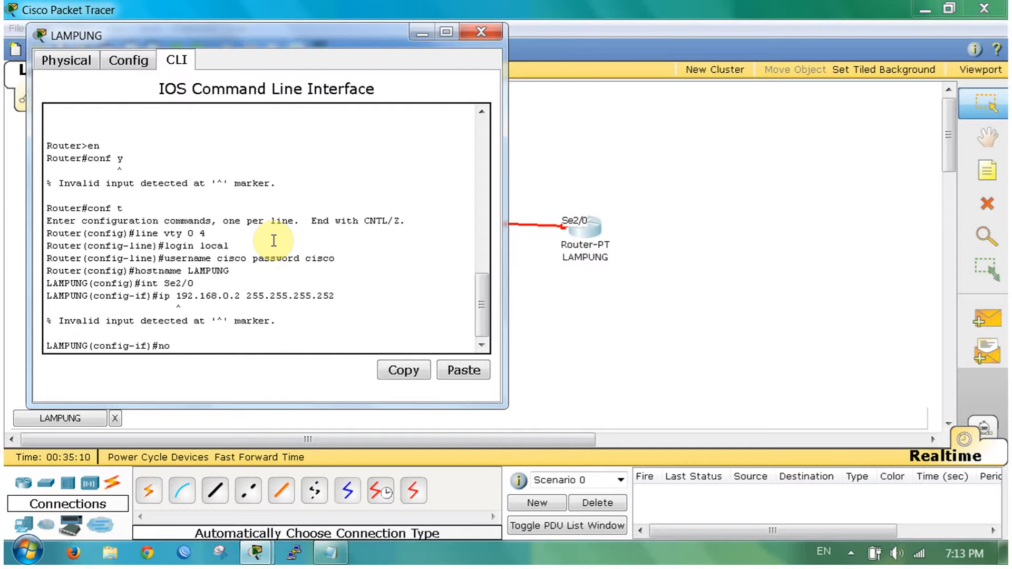
{"action": "key", "text": "Up"}
{"action": "key", "text": "Left"}
{"action": "key", "text": "Left"}
{"action": "key", "text": "Left"}
{"action": "key", "text": "Left"}
{"action": "key", "text": "Left"}
{"action": "key", "text": "Left"}
{"action": "key", "text": "Left"}
{"action": "key", "text": "Left"}
{"action": "key", "text": "Left"}
{"action": "key", "text": "Left"}
{"action": "key", "text": "Left"}
{"action": "key", "text": "Left"}
{"action": "key", "text": "Left"}
{"action": "key", "text": "Left"}
{"action": "key", "text": "Left"}
{"action": "key", "text": "Left"}
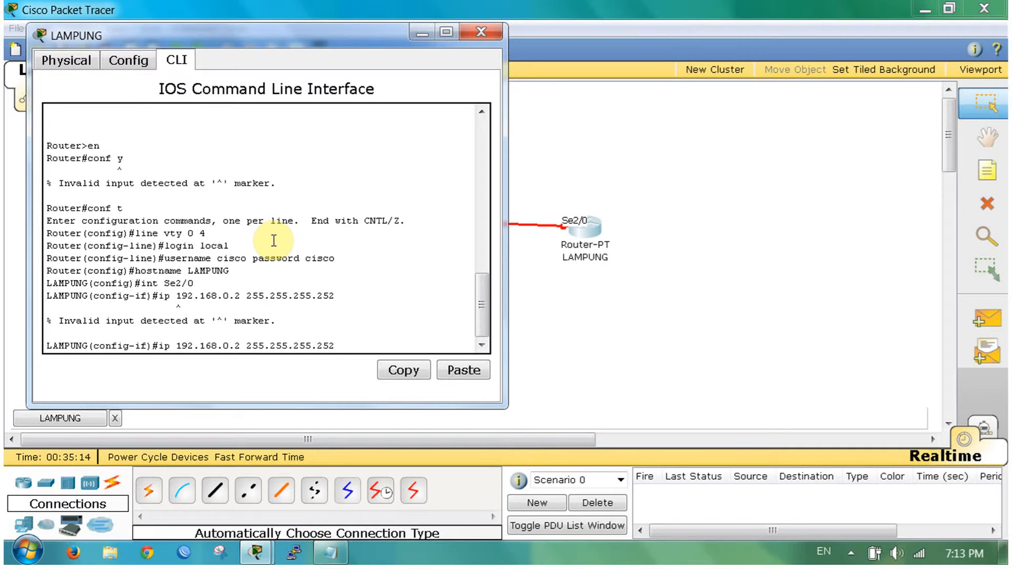
{"action": "type", "text": "addr"}
{"action": "key", "text": "Return"}
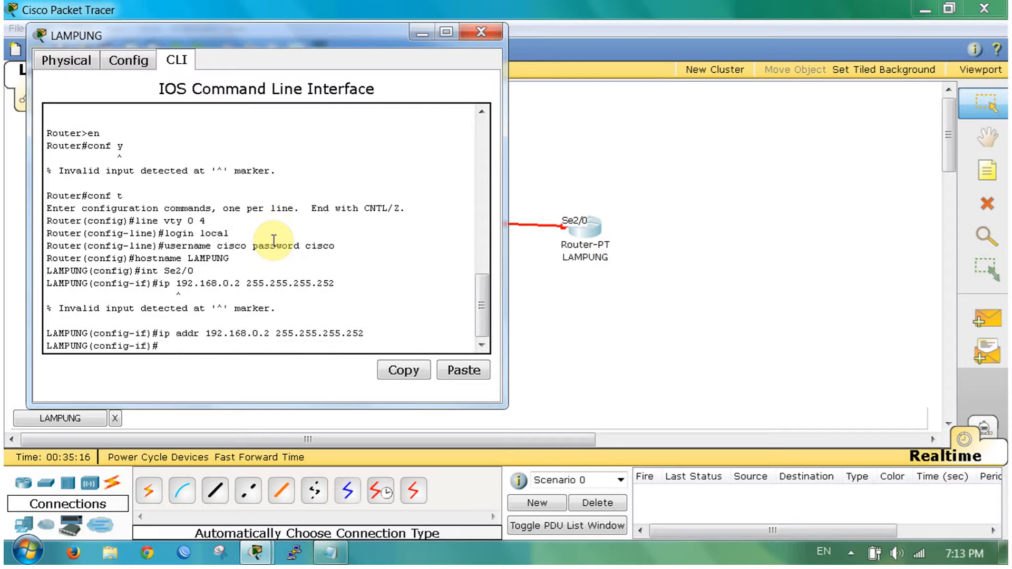
{"action": "type", "text": "no shut"}
{"action": "key", "text": "Return"}
{"action": "key", "text": "Return"}
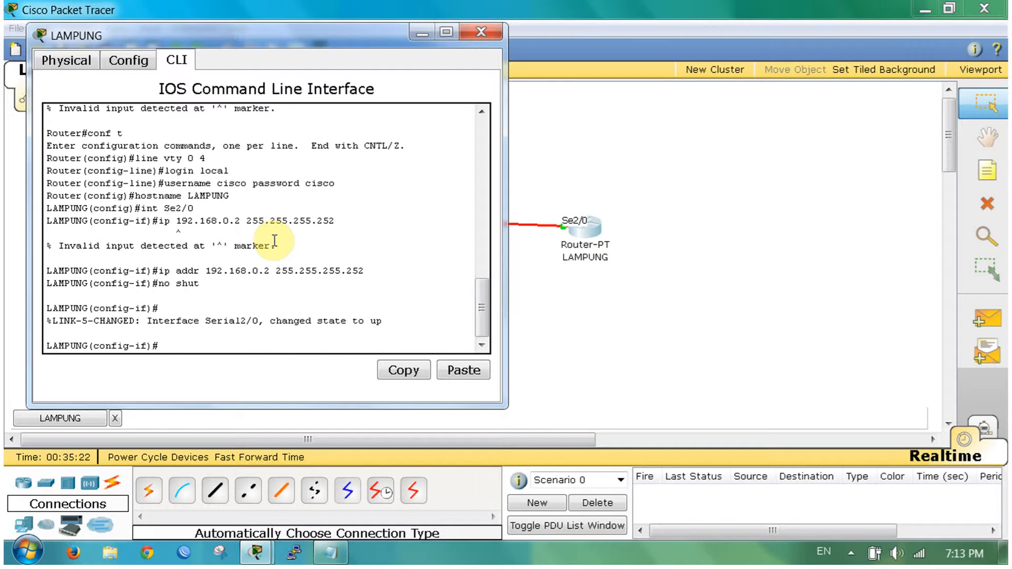
{"action": "left_click", "coordinate": [666, 368]}
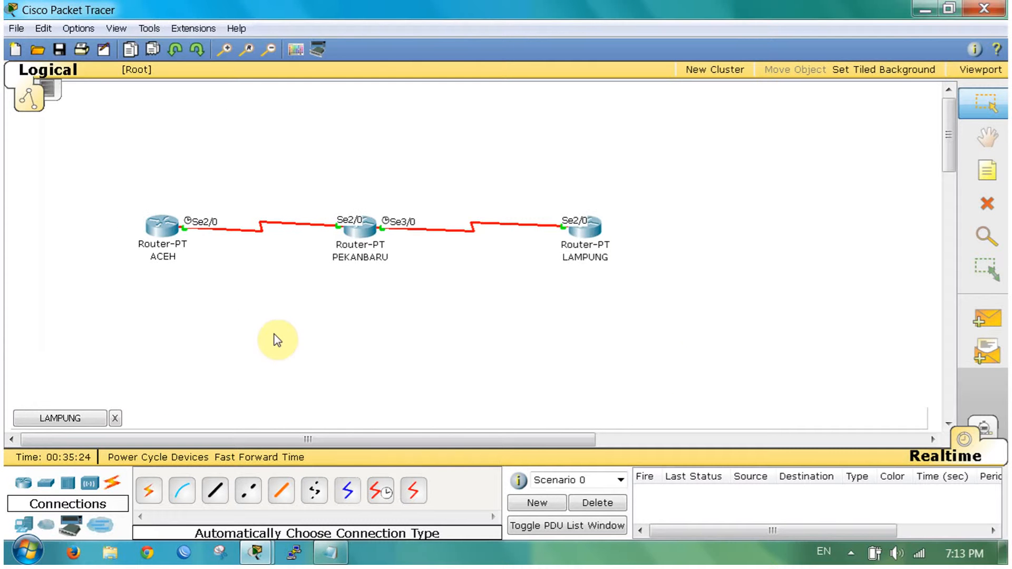
{"action": "left_click", "coordinate": [191, 287]}
{"action": "left_click", "coordinate": [141, 203]}
{"action": "left_click", "coordinate": [263, 555]}
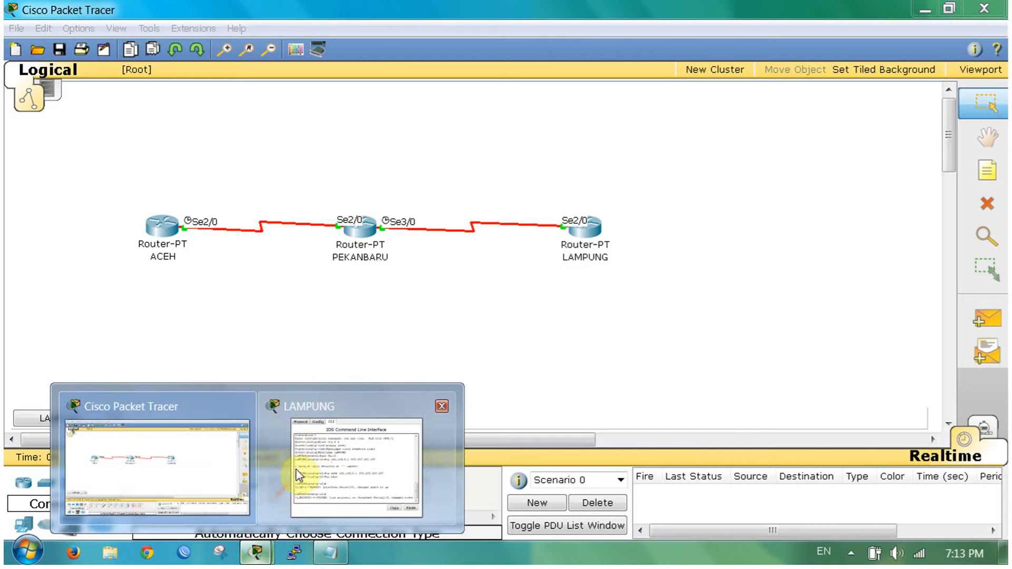
{"action": "left_click", "coordinate": [312, 443]}
Step: On LAMPUNG, enter 'ip route 10.10.10.0 255.255.255.252 192.168.0.1' to add the static route
{"action": "key", "text": "Return"}
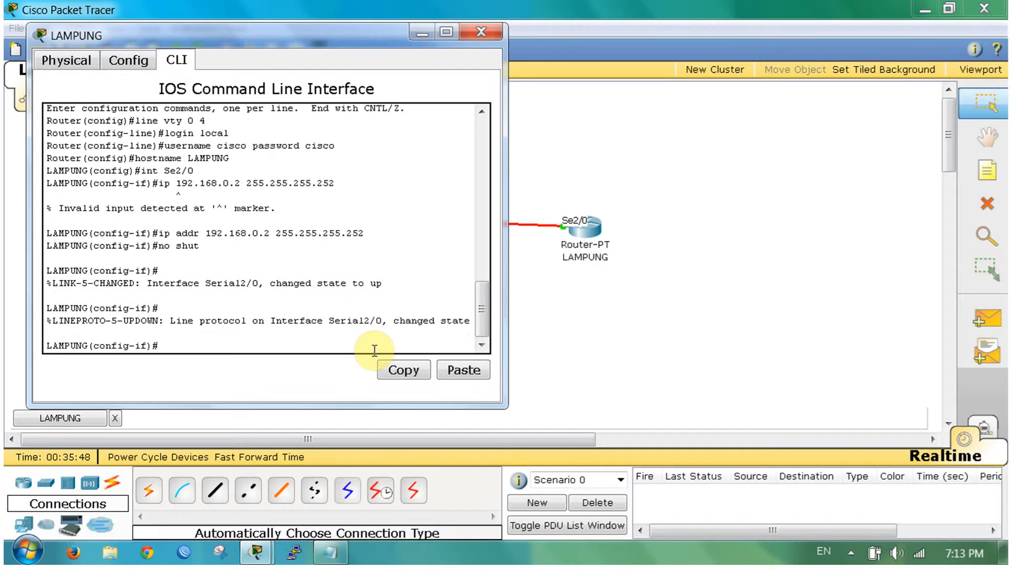
{"action": "type", "text": "ip route"}
{"action": "scroll", "coordinate": [375, 346], "scroll_direction": "up", "scroll_amount": 2}
{"action": "scroll", "coordinate": [376, 345], "scroll_direction": "down", "scroll_amount": 2}
{"action": "type", "text": "10.10.10.0 255.255.25"}
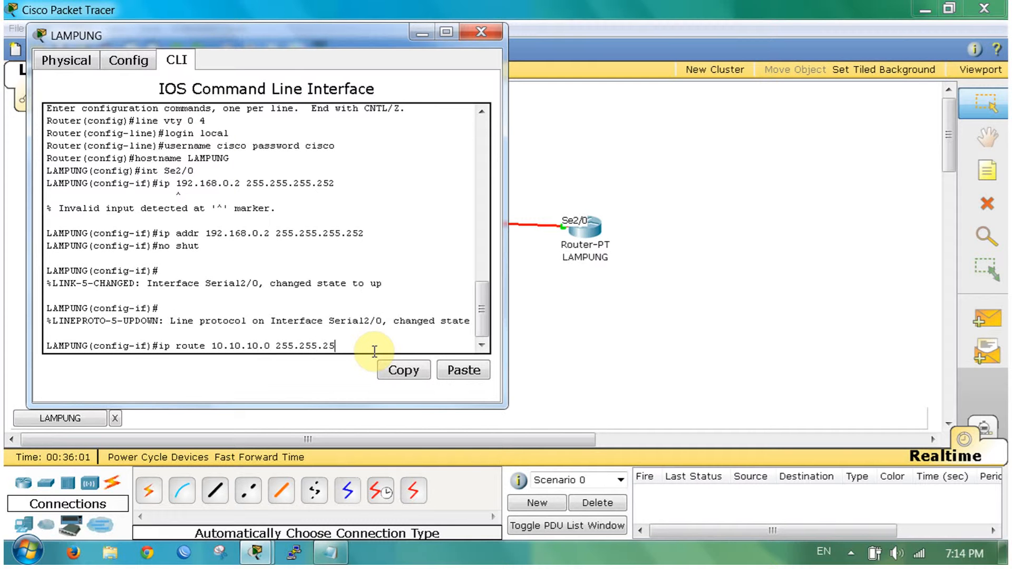
{"action": "type", "text": "5.252"}
{"action": "left_click_drag", "start_coordinate": [235, 35], "coordinate": [685, 58]}
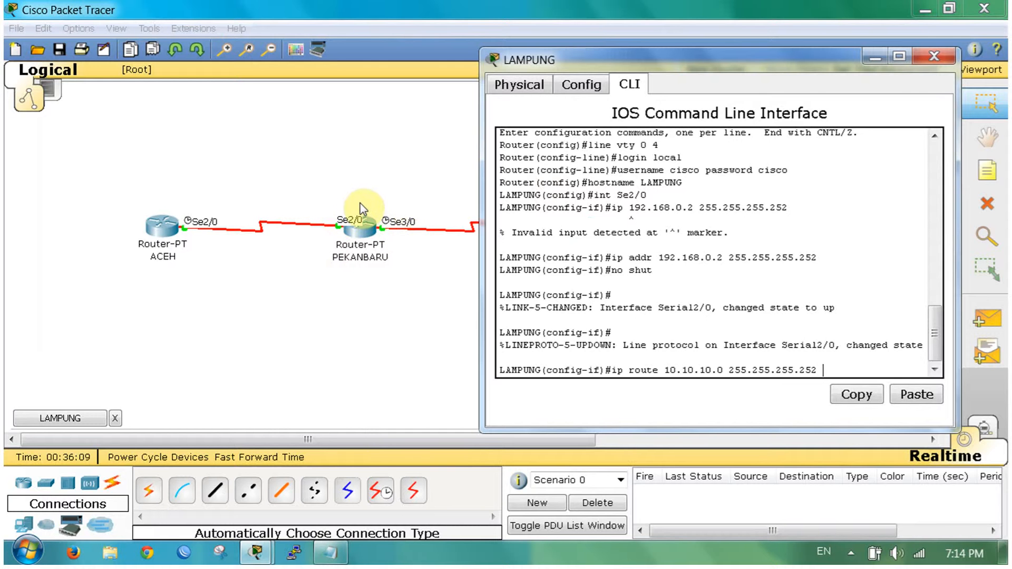
{"action": "type", "text": "192.168.0.1"}
{"action": "key", "text": "Return"}
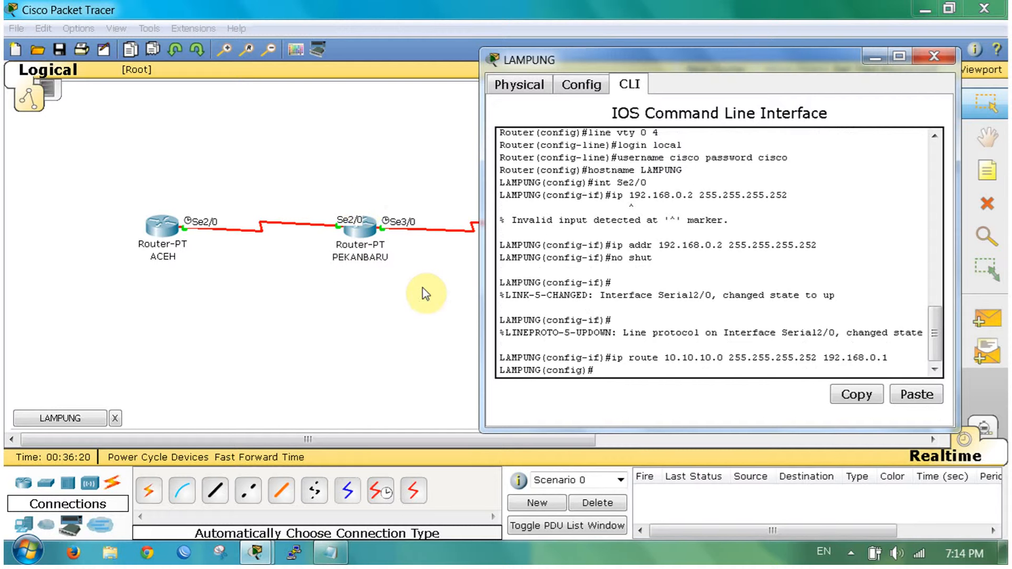
{"action": "scroll", "coordinate": [454, 285], "scroll_direction": "down", "scroll_amount": 1}
{"action": "scroll", "coordinate": [691, 263], "scroll_direction": "up", "scroll_amount": 2}
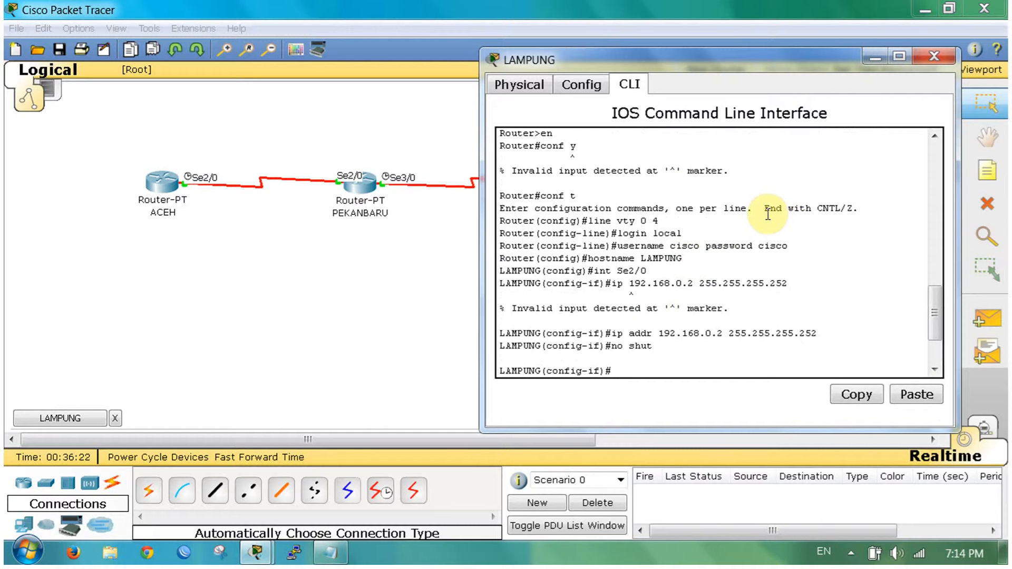
{"action": "scroll", "coordinate": [769, 215], "scroll_direction": "down", "scroll_amount": 2}
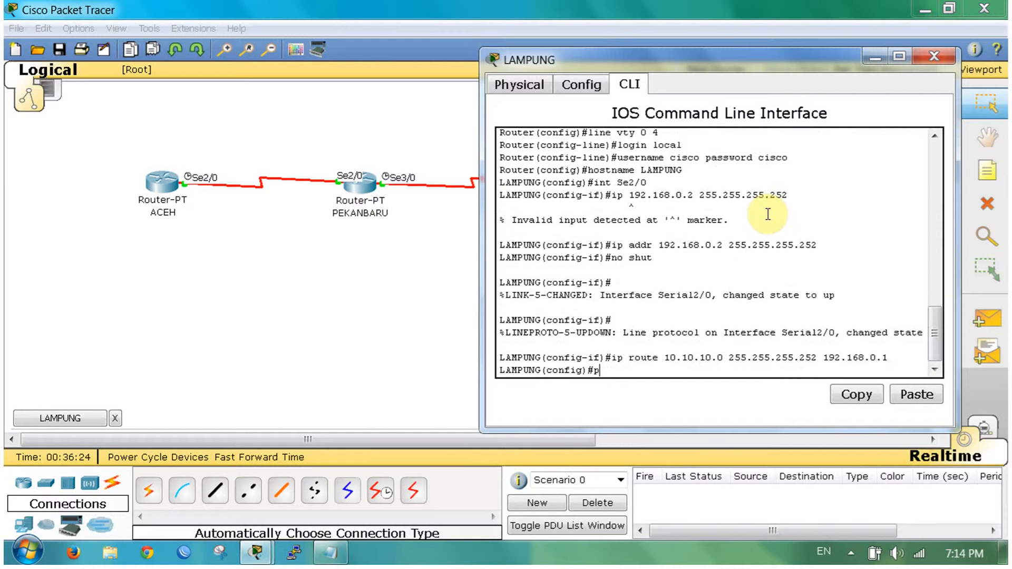
Step: Ping 10.10.10.1 from LAMPUNG with 'do ping 10.10.10.1'
{"action": "type", "text": "ping"}
{"action": "key", "text": "BackSpace"}
{"action": "key", "text": "BackSpace"}
{"action": "key", "text": "BackSpace"}
{"action": "key", "text": "BackSpace"}
{"action": "type", "text": "do ping 10.10.10.1"}
{"action": "key", "text": "Return"}
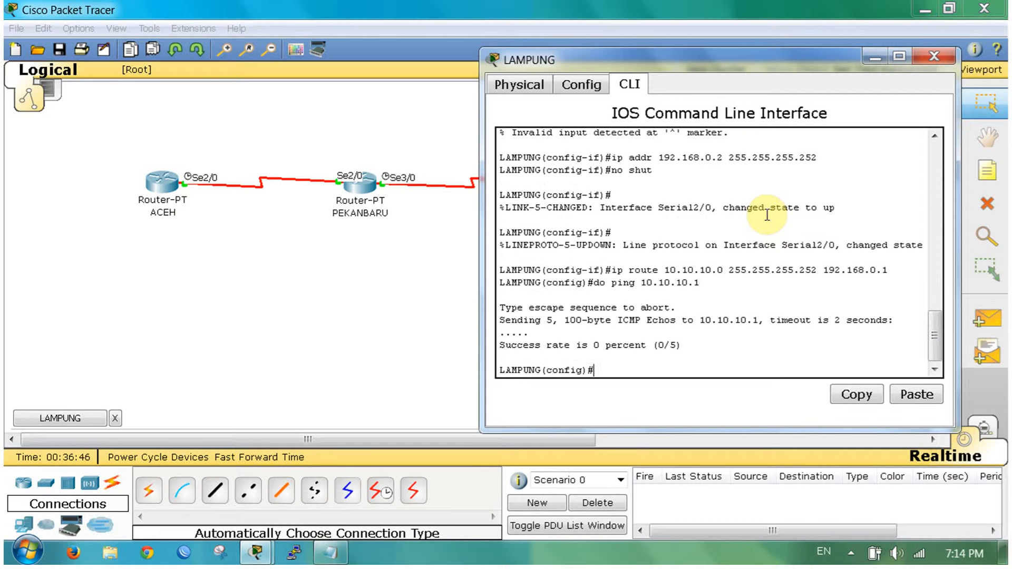
Step: Show LAMPUNG's routing table and highlight the 10.10.10.0 route via next hop 192.168.0.1
{"action": "type", "text": "do sho"}
{"action": "key", "text": "BackSpace"}
{"action": "type", "text": "ip route"}
{"action": "key", "text": "Return"}
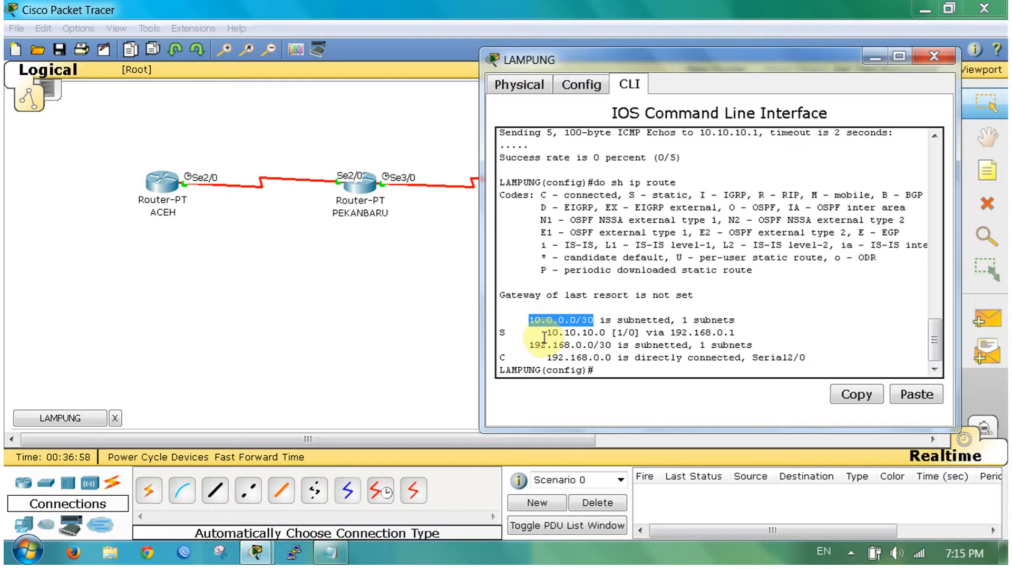
{"action": "left_click_drag", "start_coordinate": [547, 335], "coordinate": [607, 331]}
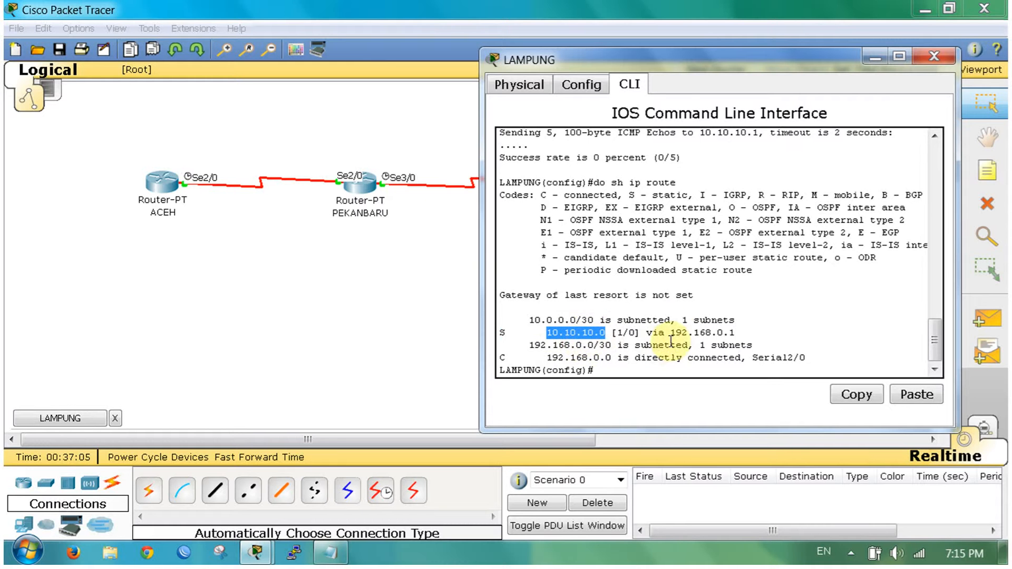
{"action": "left_click_drag", "start_coordinate": [670, 333], "coordinate": [741, 332]}
{"action": "left_click", "coordinate": [747, 332]}
Step: Try to telnet from LAMPUNG to 10.10.10.1
{"action": "left_click", "coordinate": [714, 346]}
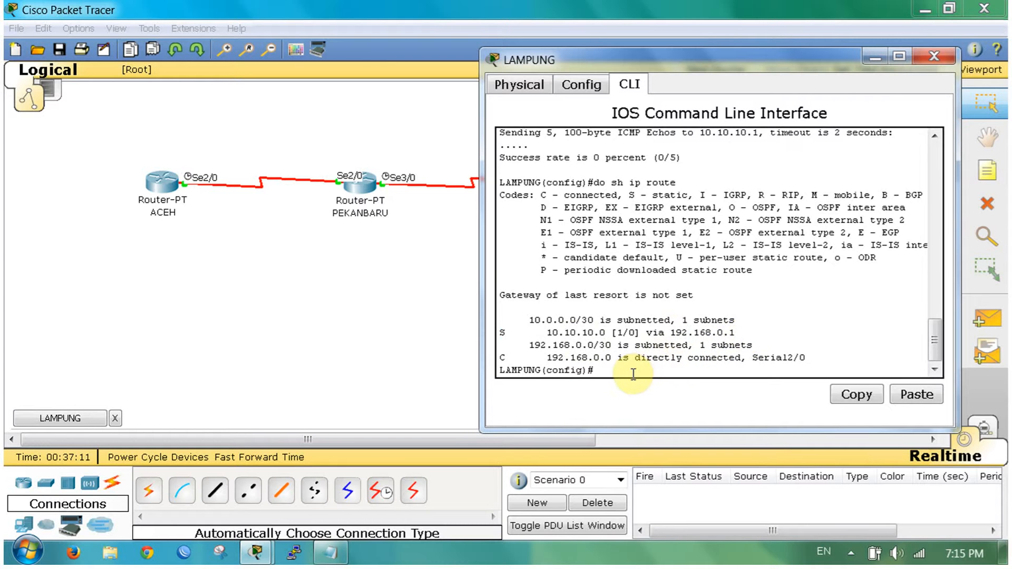
{"action": "type", "text": "telnet 10.10.10.1"}
{"action": "key", "text": "Return"}
{"action": "type", "text": "do telnet 10.10.10"}
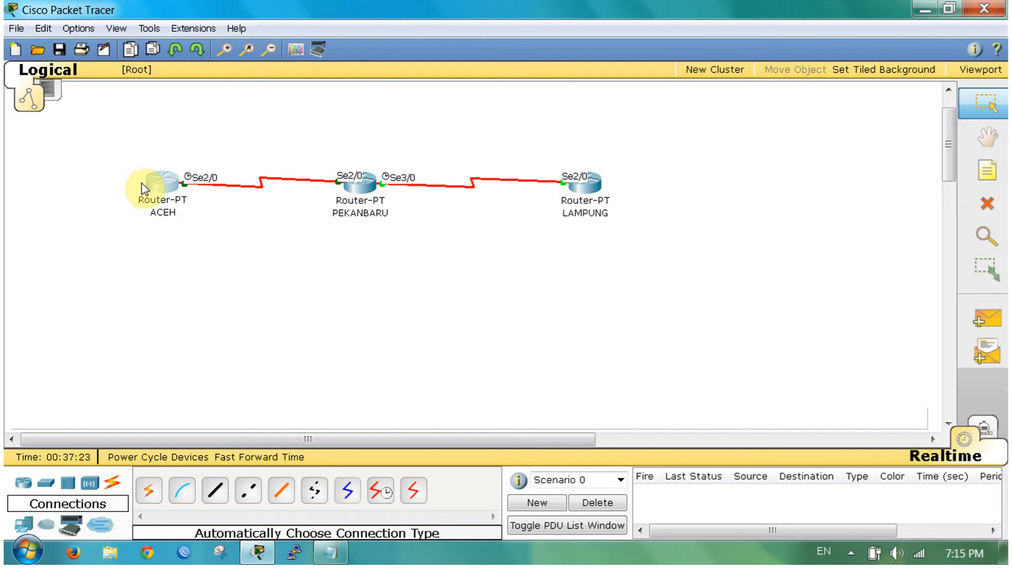
Step: Open ACEH's console and display its routing table with 'do sh ip route'
{"action": "left_click", "coordinate": [143, 186]}
{"action": "type", "text": "do sh"}
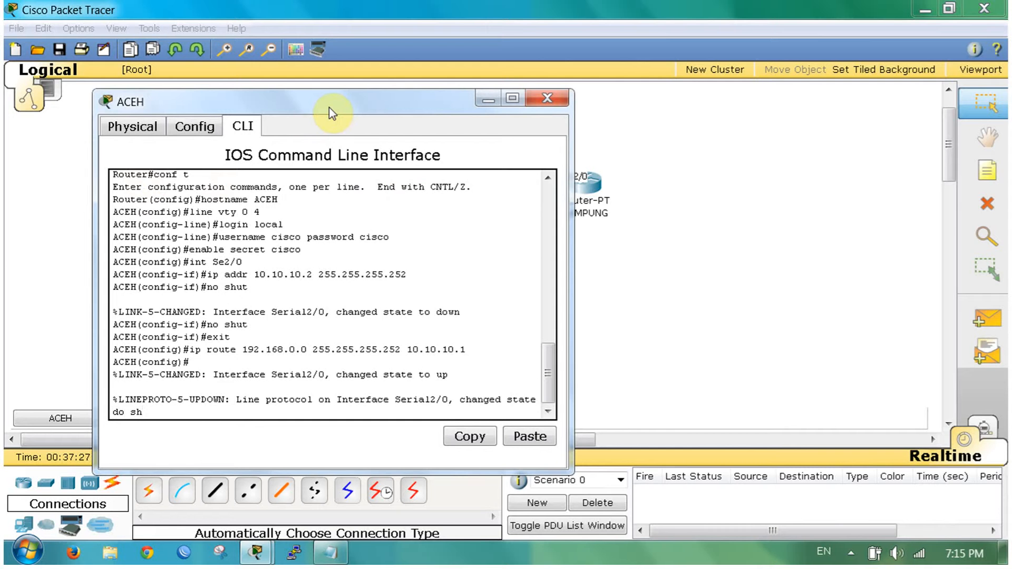
{"action": "key", "text": "Return"}
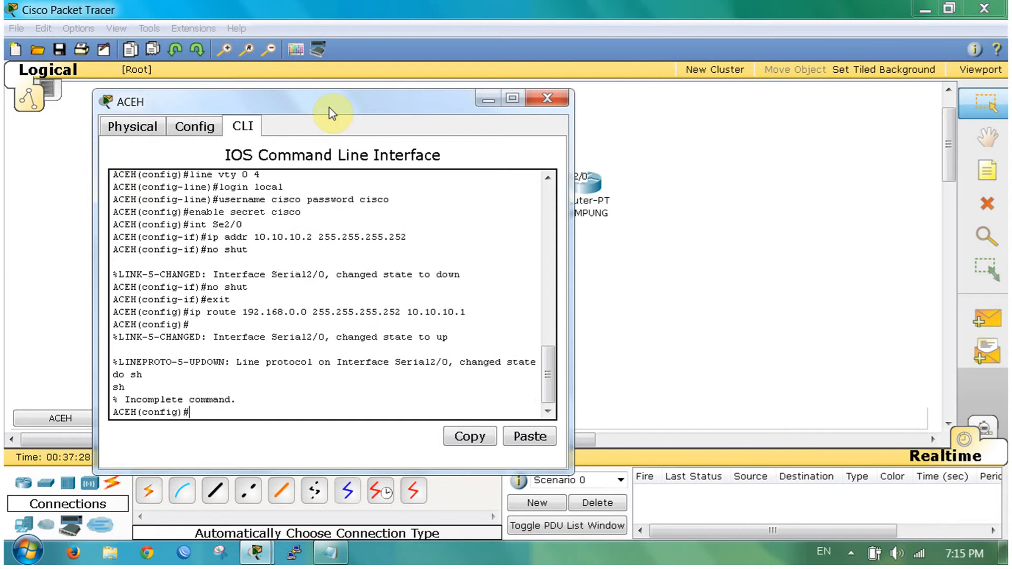
{"action": "type", "text": "do sh ip route"}
{"action": "key", "text": "Return"}
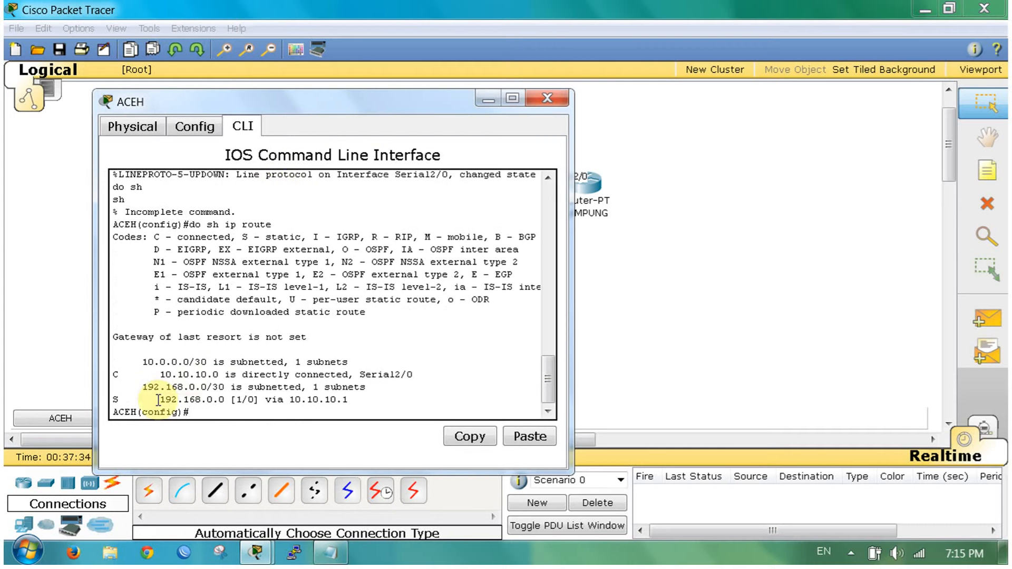
Step: Highlight ACEH's static route entries: destination 192.168.0.0 and next hop 10.10.10.1
{"action": "left_click_drag", "start_coordinate": [159, 399], "coordinate": [227, 396]}
{"action": "left_click", "coordinate": [227, 397]}
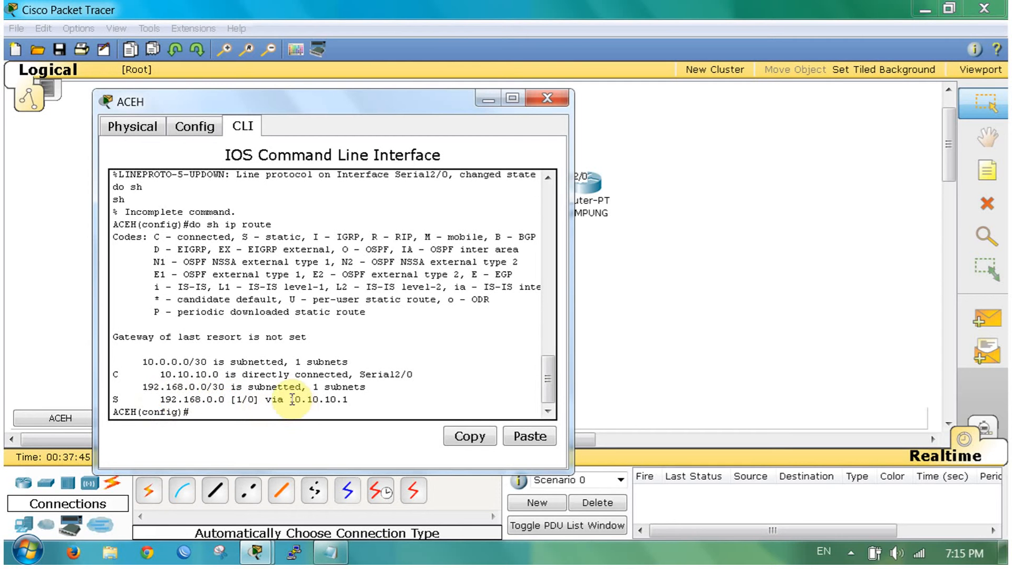
{"action": "left_click_drag", "start_coordinate": [291, 399], "coordinate": [348, 400]}
{"action": "left_click_drag", "start_coordinate": [256, 102], "coordinate": [547, 31]}
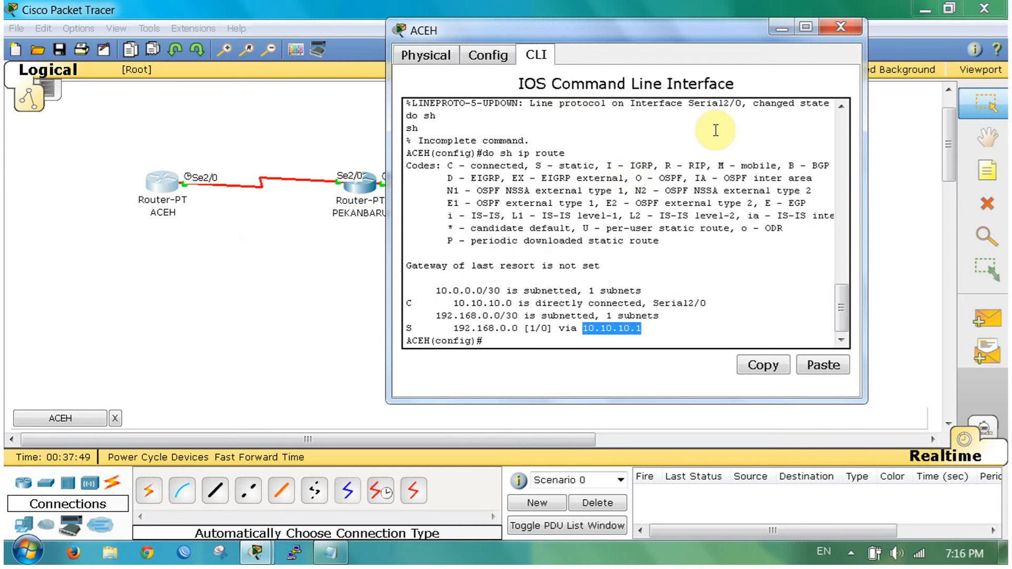
{"action": "left_click", "coordinate": [701, 161]}
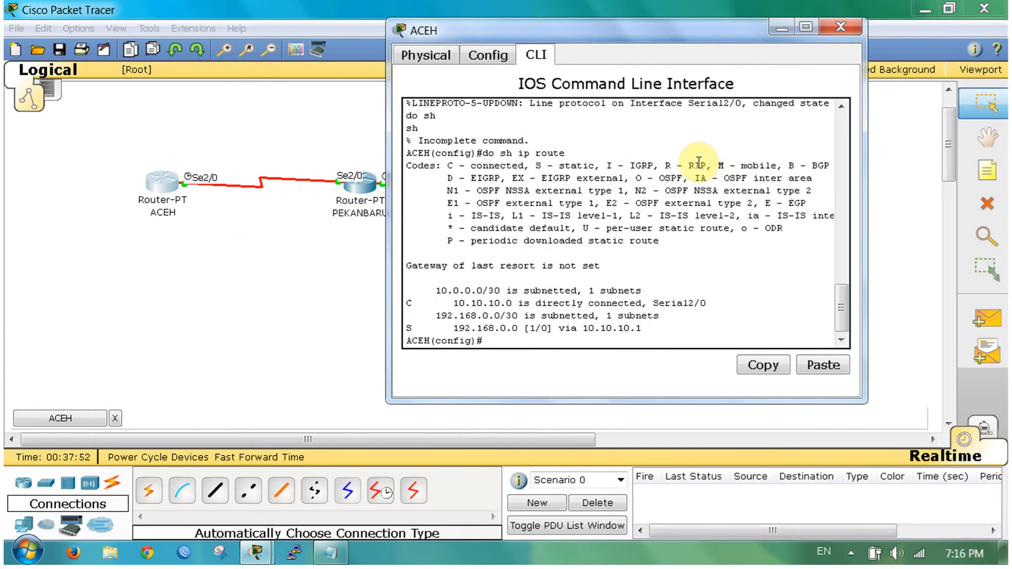